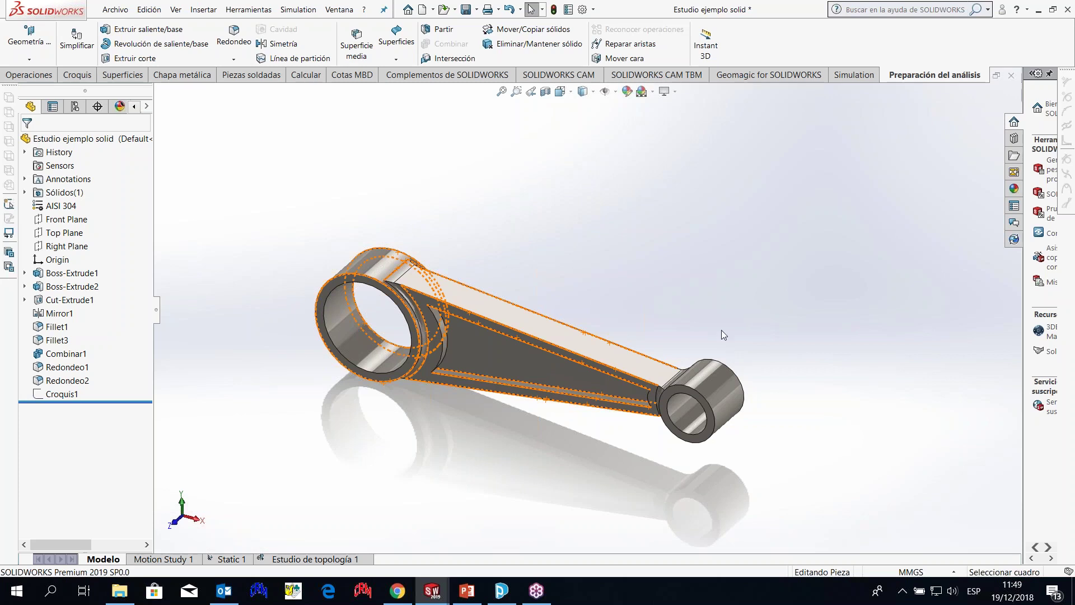
- Open the Static 1 study of the connecting rod to show its fixtures and loads
middle_click_drag(596, 312, 651, 341)
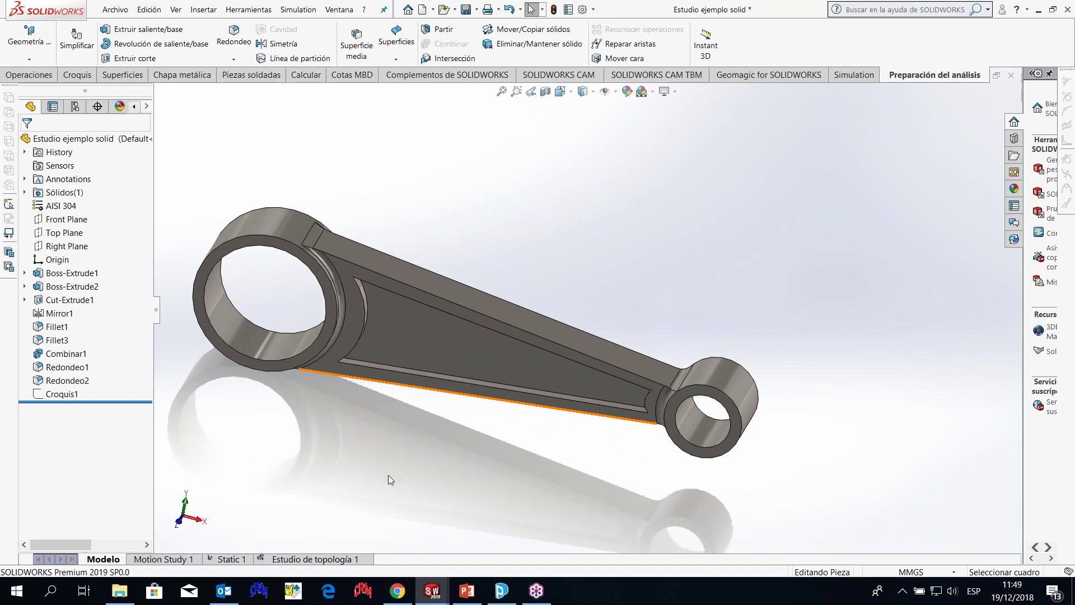
left_click(227, 559)
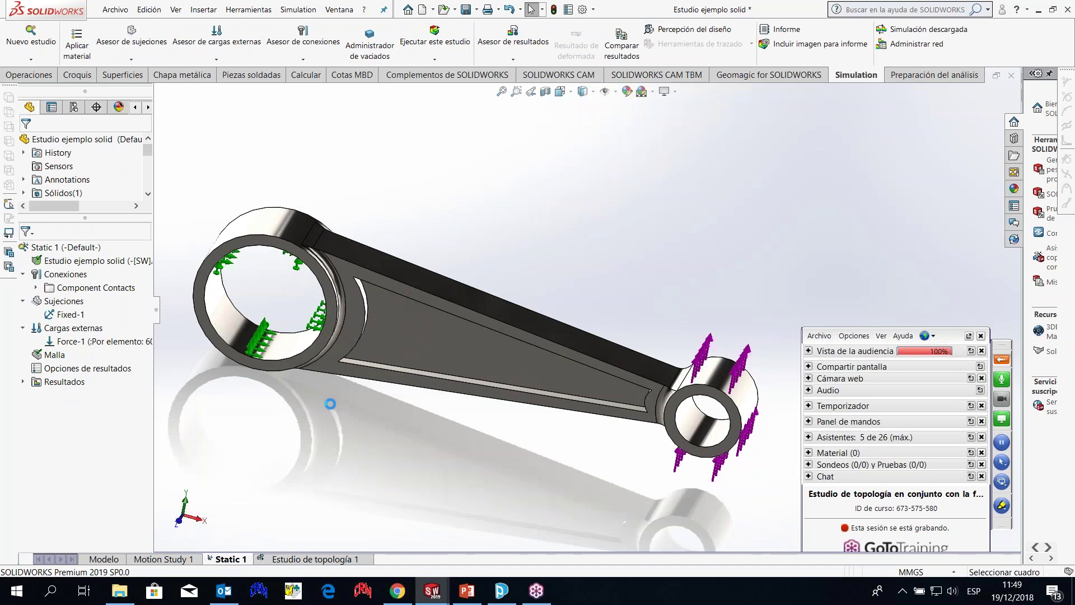
scroll(588, 314, "up", 3)
middle_click_drag(578, 281, 578, 323)
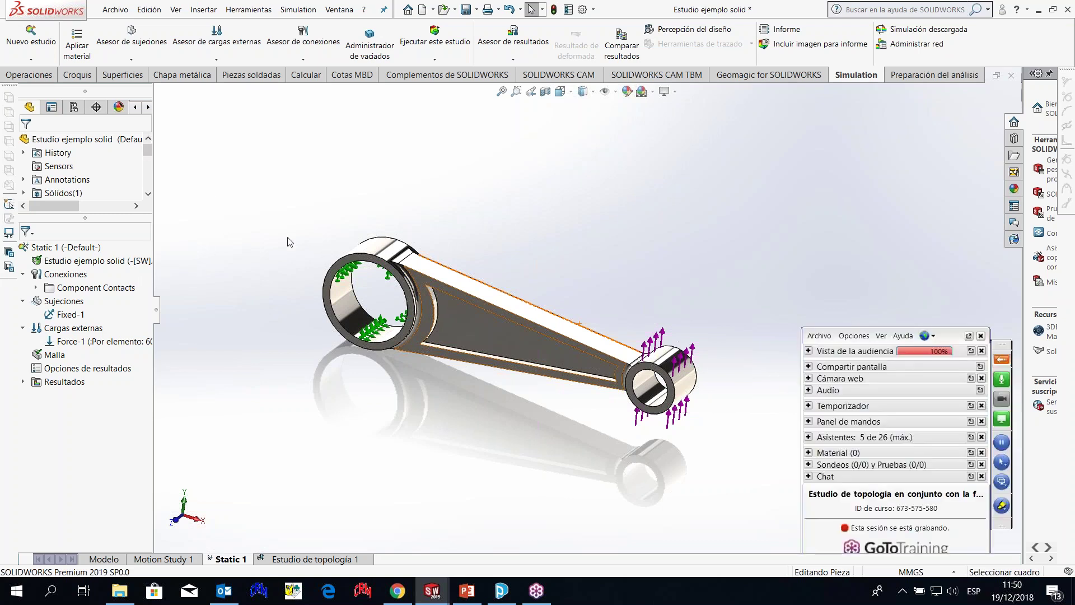
middle_click_drag(186, 259, 644, 331)
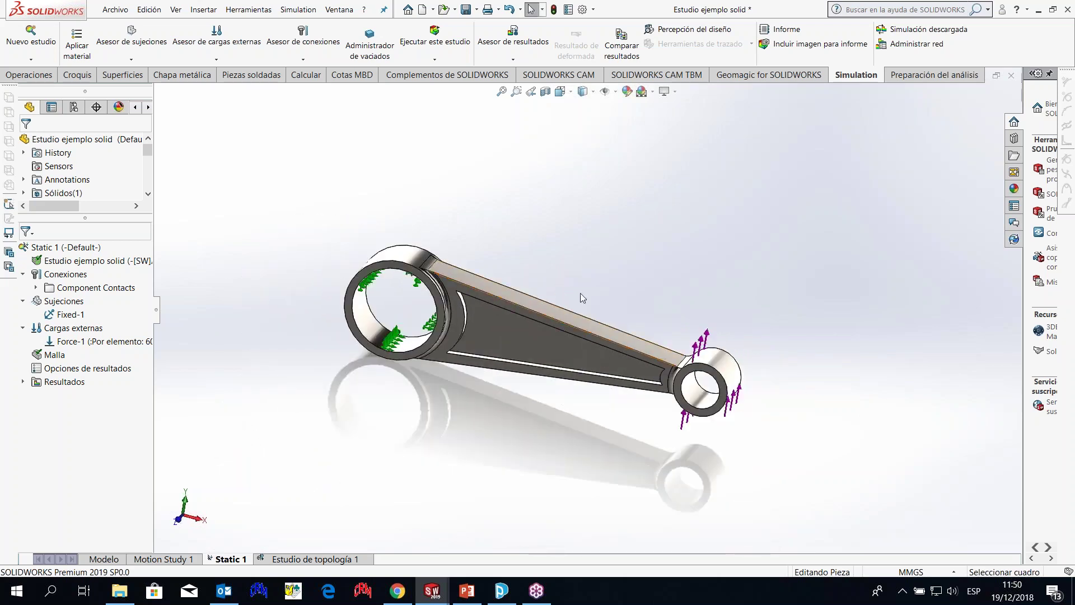
- Review the material assigned to the part in the Static 1 study, and leave it as is
right_click(107, 262)
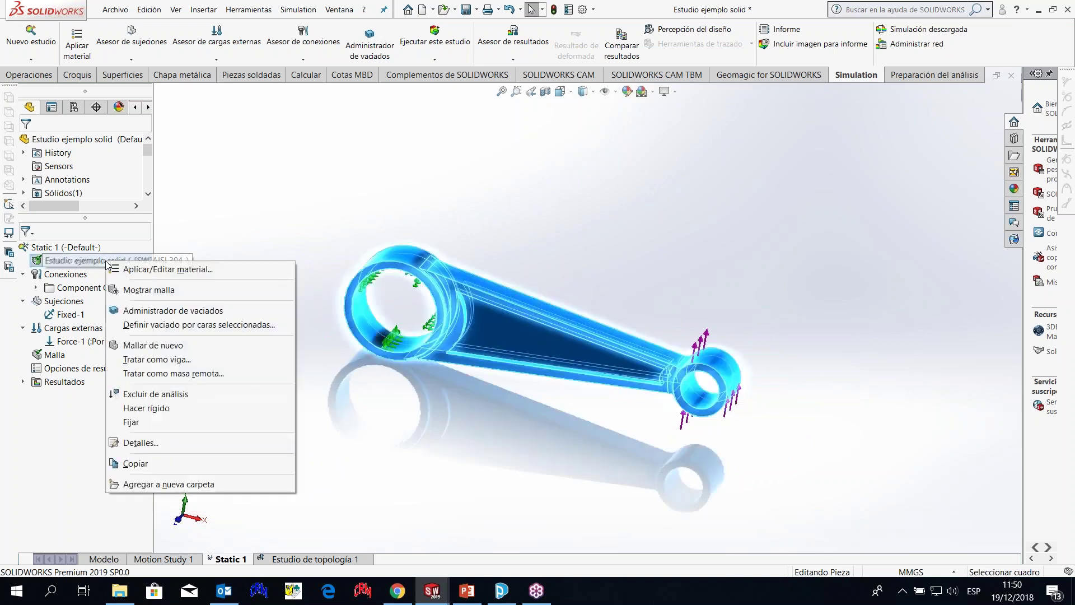
left_click(182, 269)
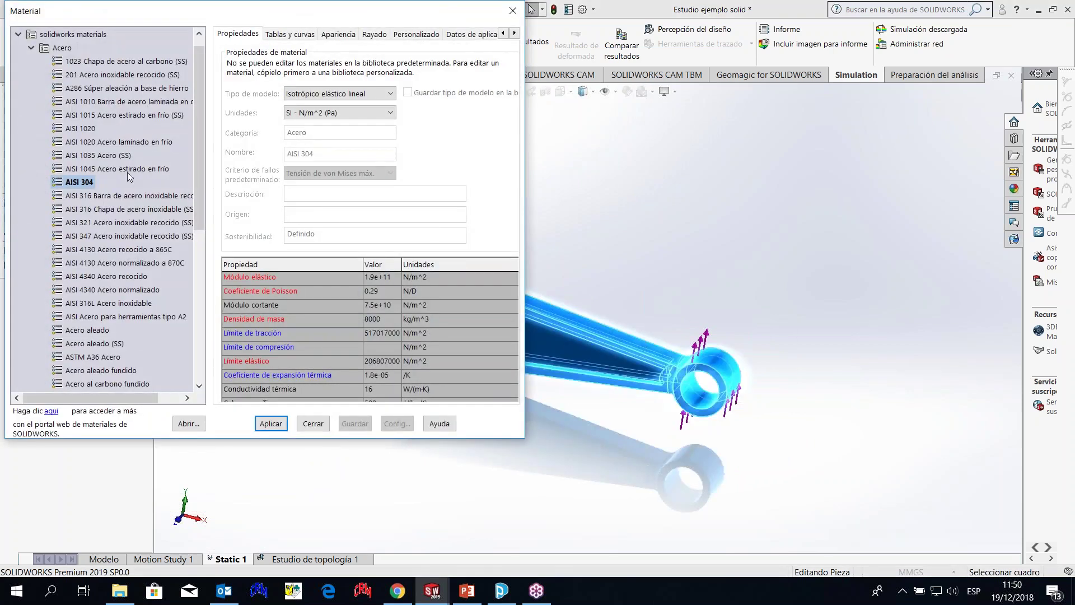
left_click(313, 424)
- Examine the fixture in the large ring's bore and the force arrows on the small ring from several angles
scroll(660, 261, "up", 2)
middle_click_drag(659, 262, 649, 306)
scroll(714, 336, "down", 2)
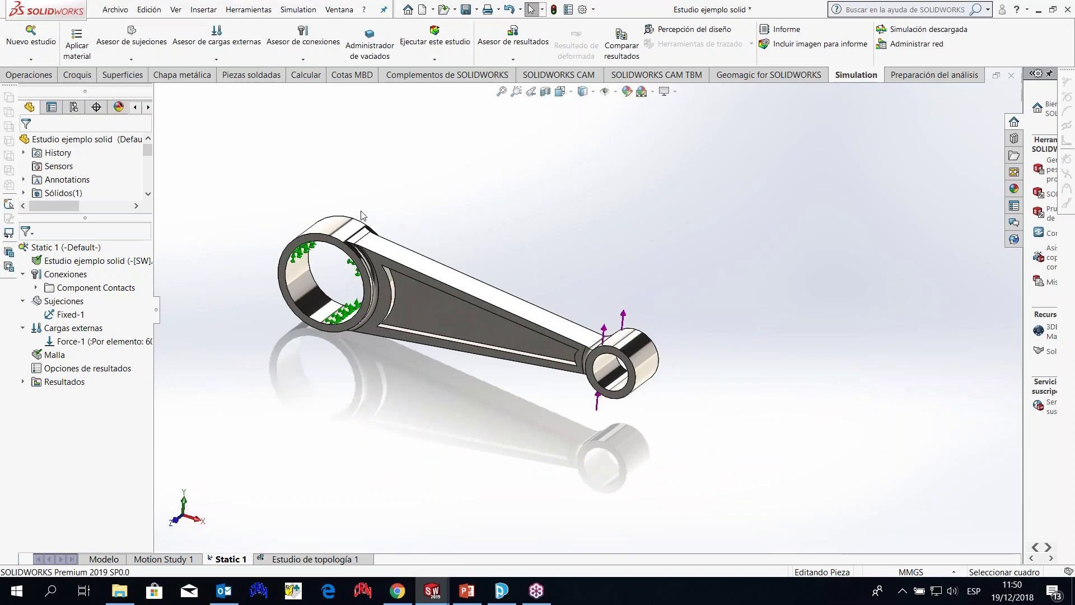
scroll(411, 278, "down", 3)
middle_click_drag(411, 274, 291, 308)
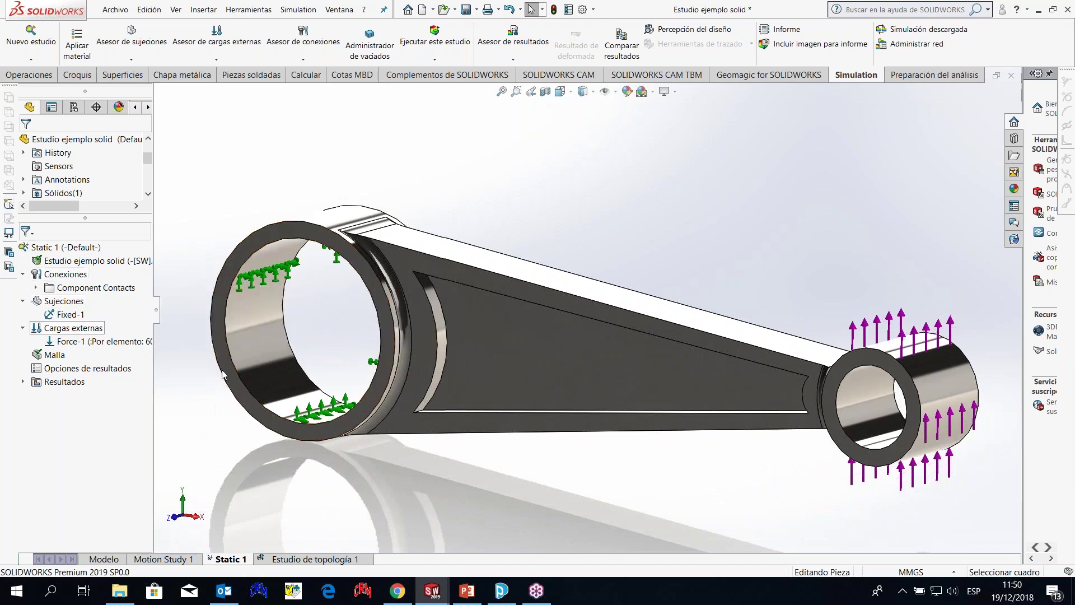
key("f")
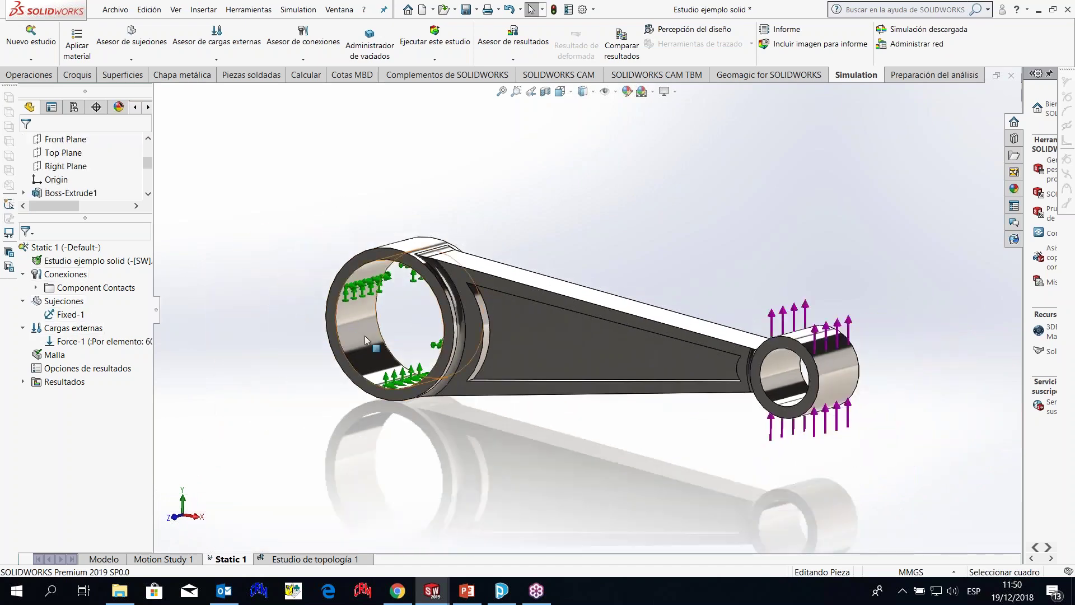
middle_click_drag(504, 280, 564, 233)
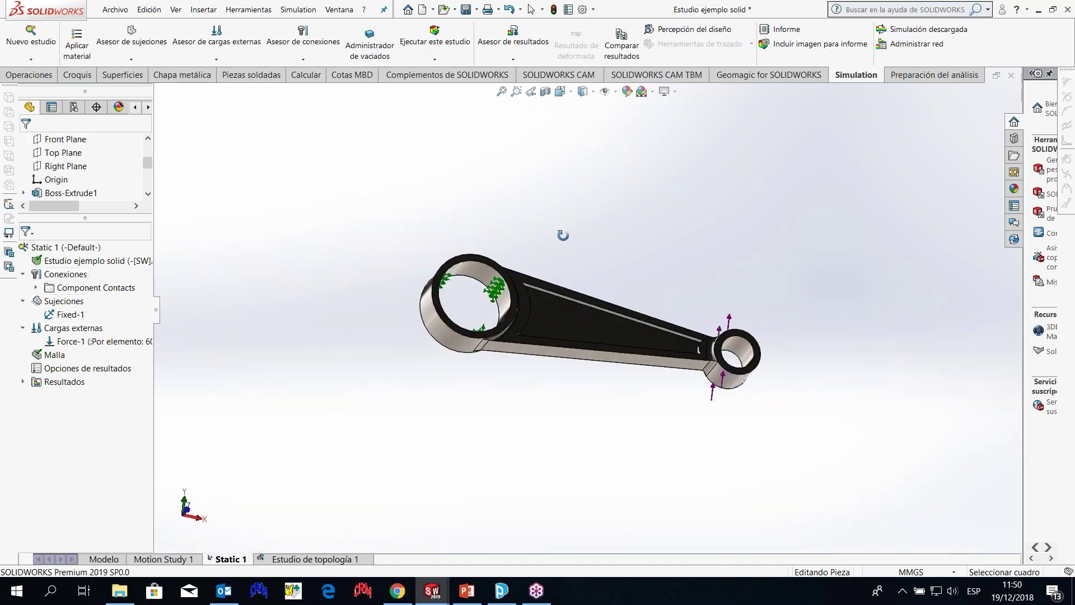
scroll(602, 347, "down", 5)
scroll(601, 347, "up", 3)
middle_click_drag(651, 338, 515, 313)
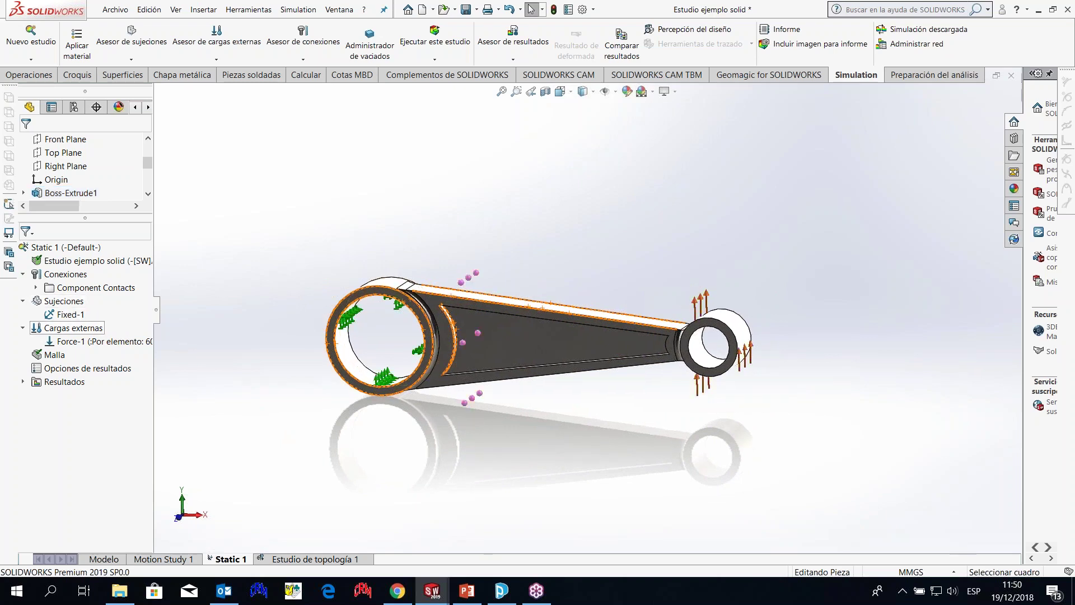
scroll(750, 350, "down", 4)
middle_click_drag(649, 342, 654, 281)
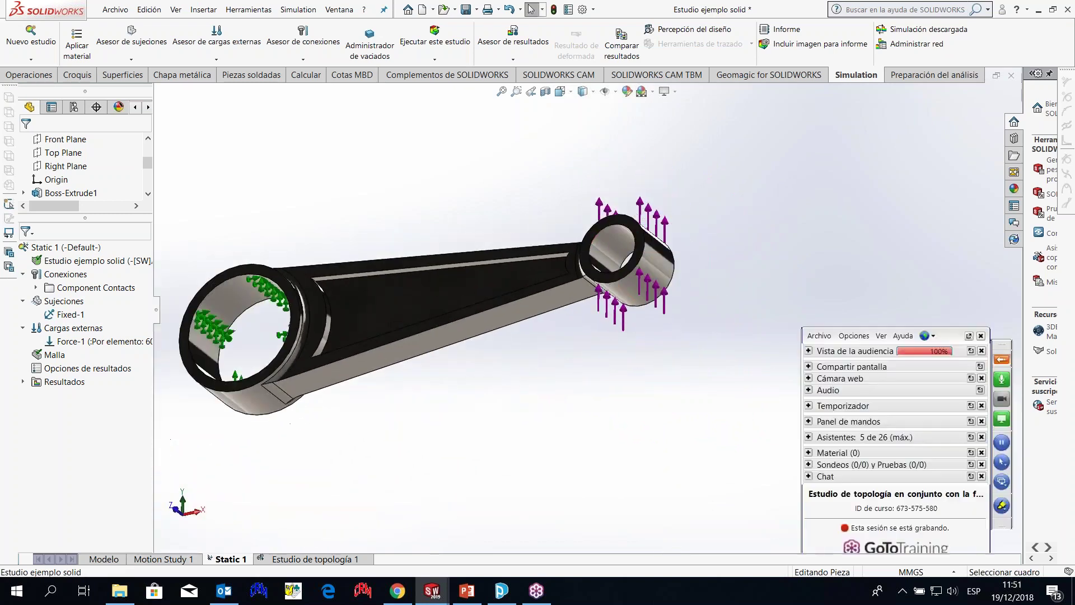
scroll(630, 270, "down", 6)
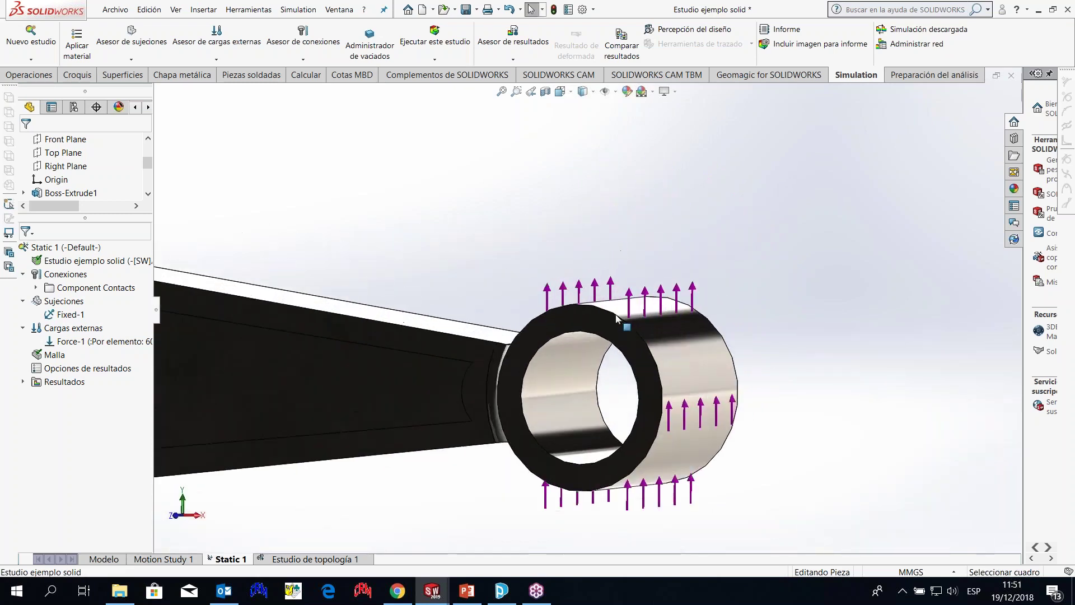
middle_click_drag(616, 329, 588, 359)
scroll(583, 354, "up", 4)
scroll(588, 358, "up", 4)
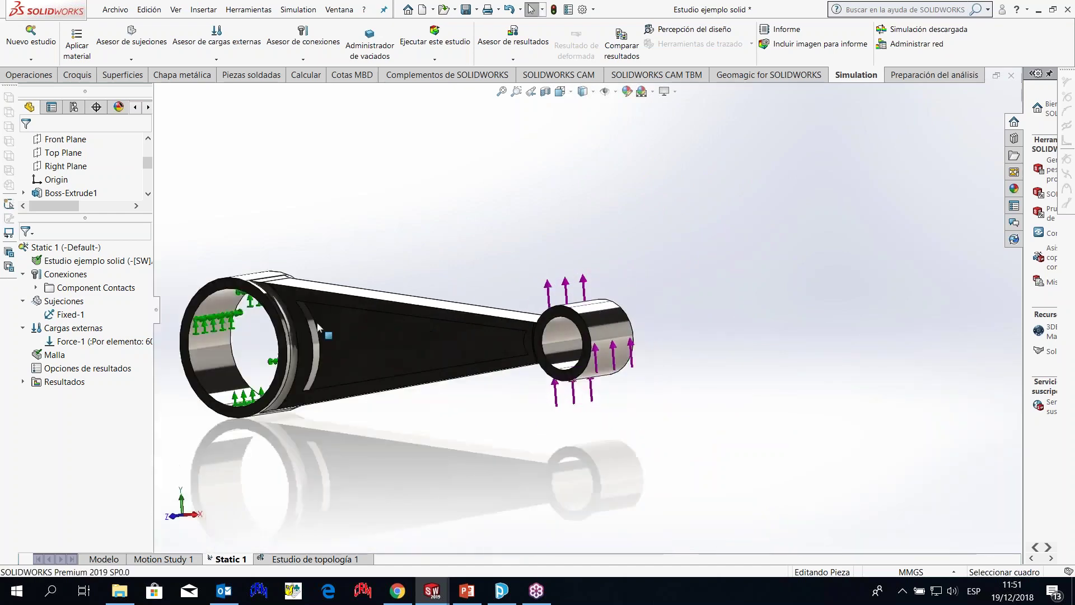
- Review the definition of the Force-1 load on the small ring and close it without changes
right_click(94, 344)
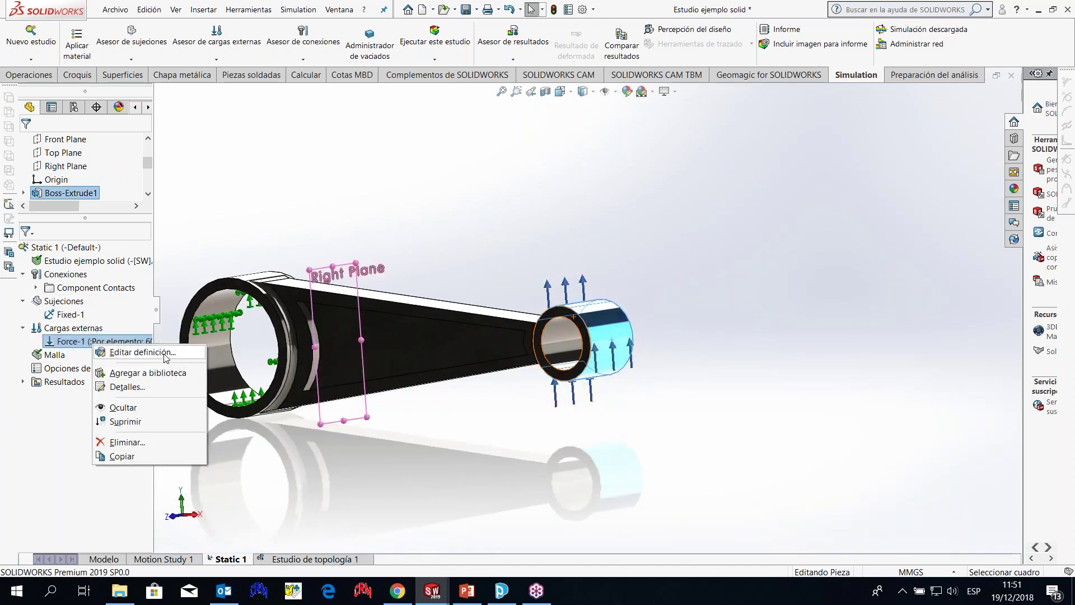
left_click(166, 352)
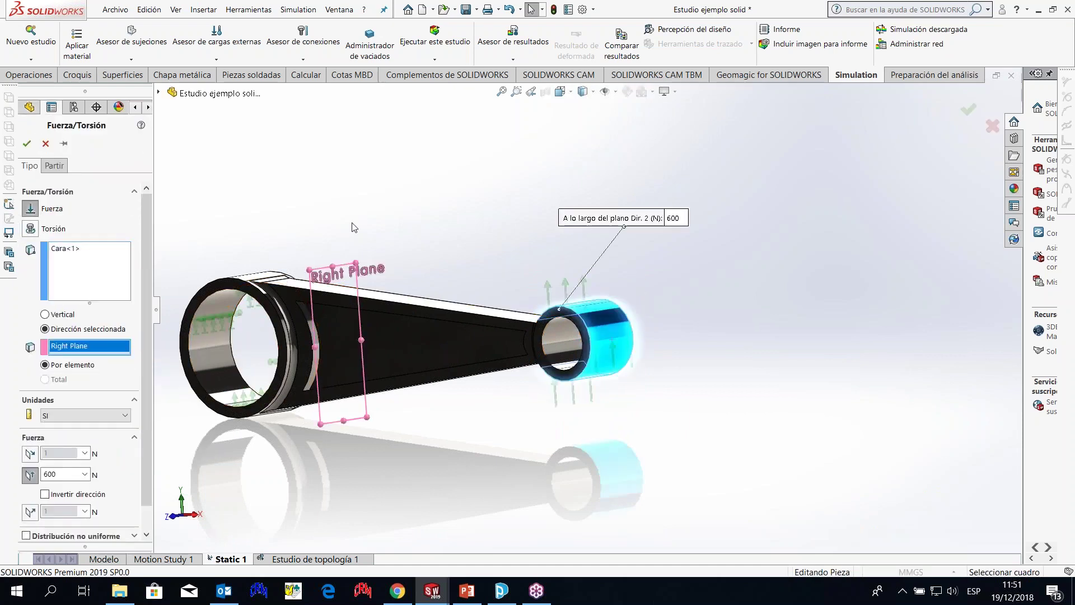
middle_click_drag(468, 272, 504, 282)
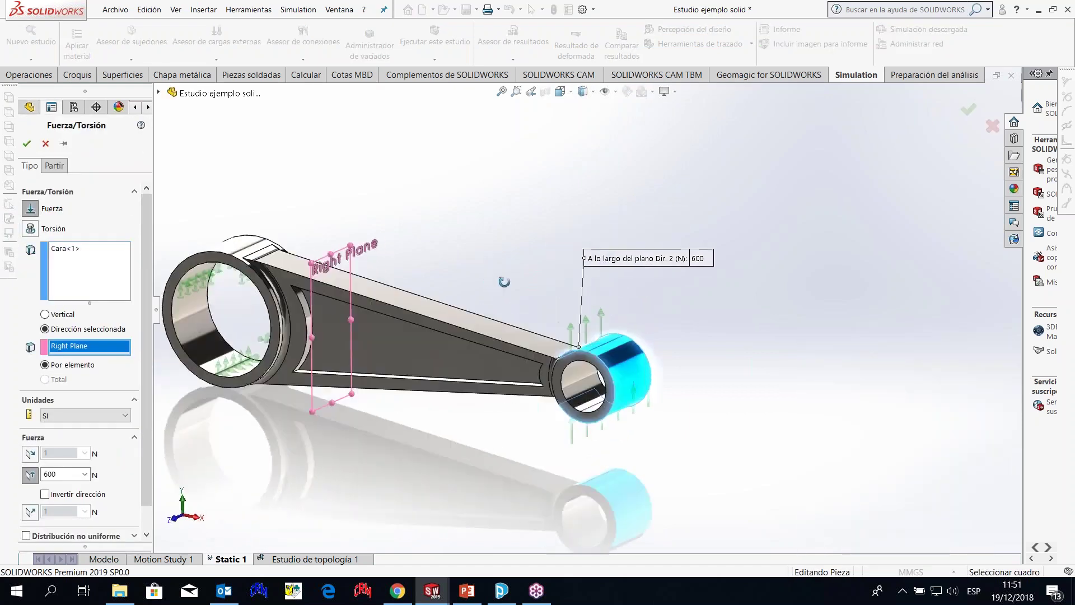
mouse_move(392, 238)
middle_mouse_down()
mouse_move(432, 215)
mouse_move(447, 224)
mouse_move(400, 257)
middle_mouse_up()
scroll(442, 257, "up", 2)
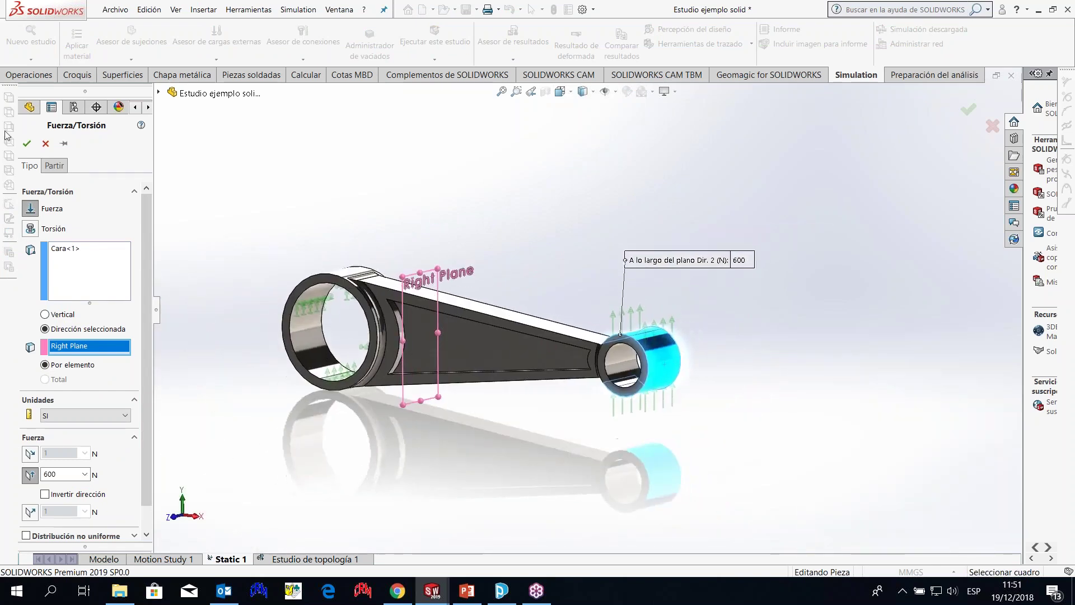
left_click(45, 144)
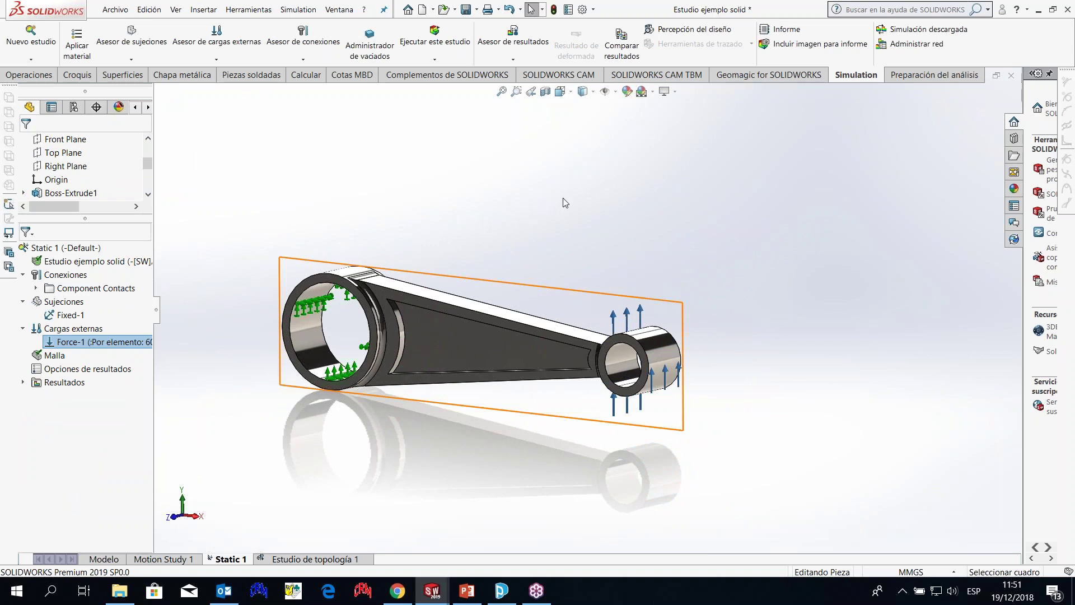
- Expand the results of the Static 1 study and display the Stress1 von Mises plot
scroll(564, 339, "down", 2)
mouse_move(491, 318)
middle_mouse_down()
mouse_move(571, 303)
mouse_move(606, 325)
mouse_move(562, 312)
mouse_move(484, 317)
middle_mouse_up()
scroll(591, 324, "up", 3)
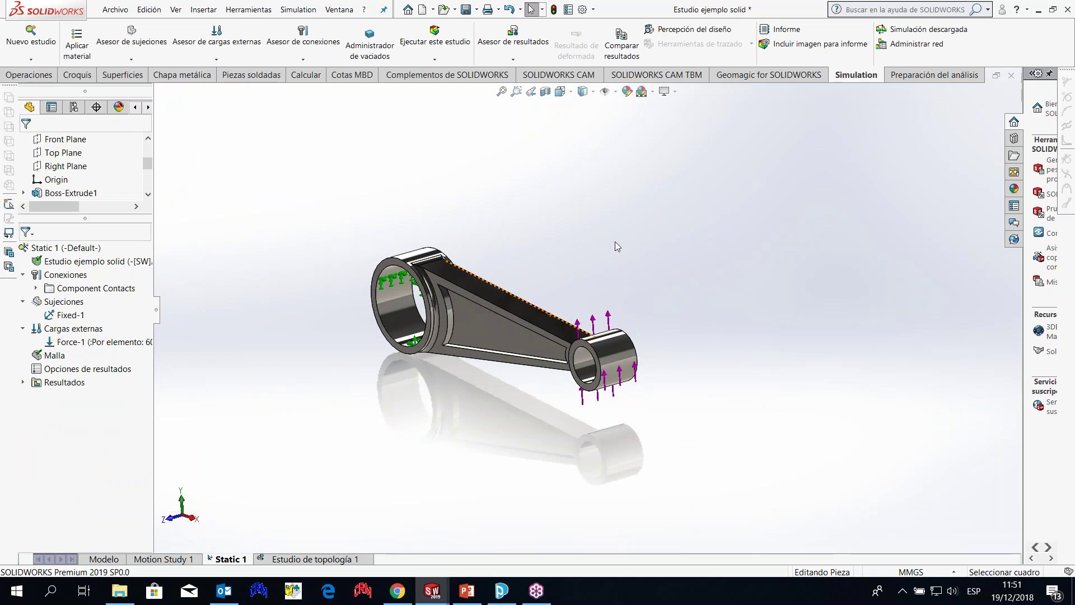
left_click(23, 382)
right_click(67, 396)
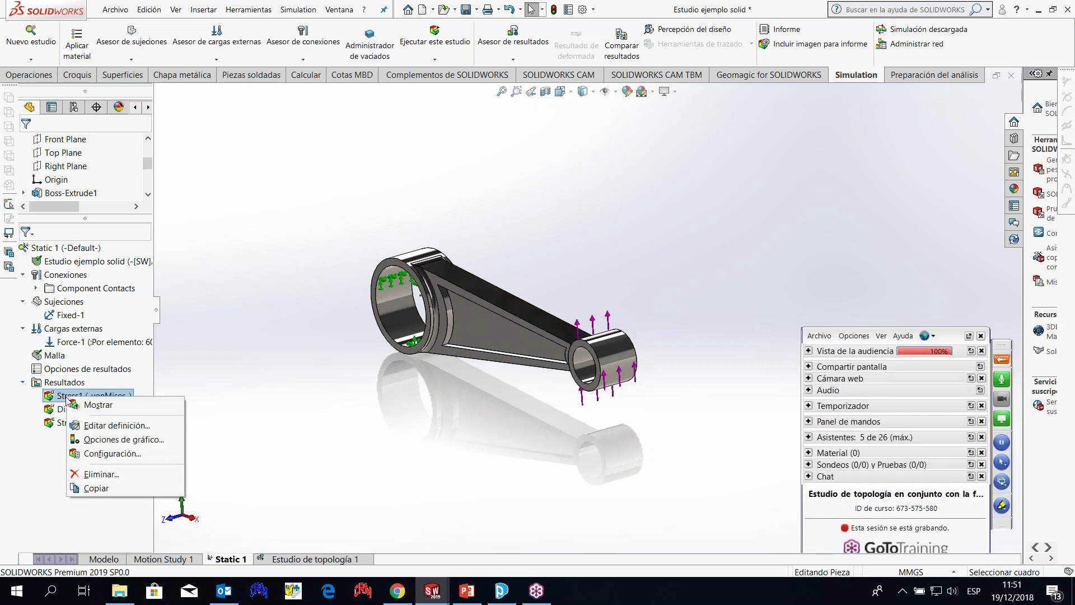
left_click(96, 404)
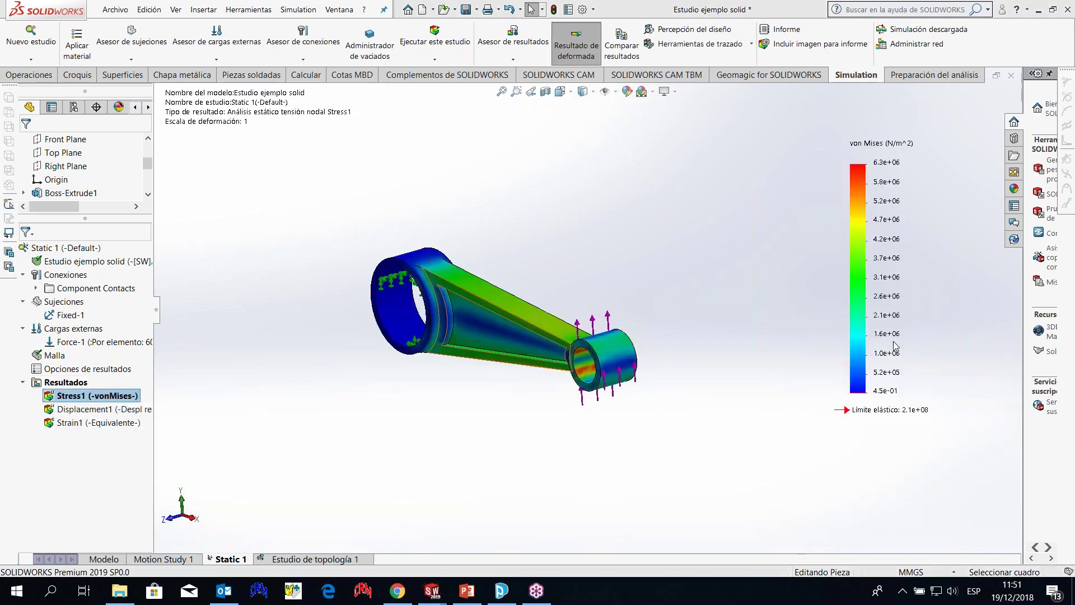
- Examine the von Mises stress distribution along the arm and around the small ring from several angles
scroll(564, 343, "down", 2)
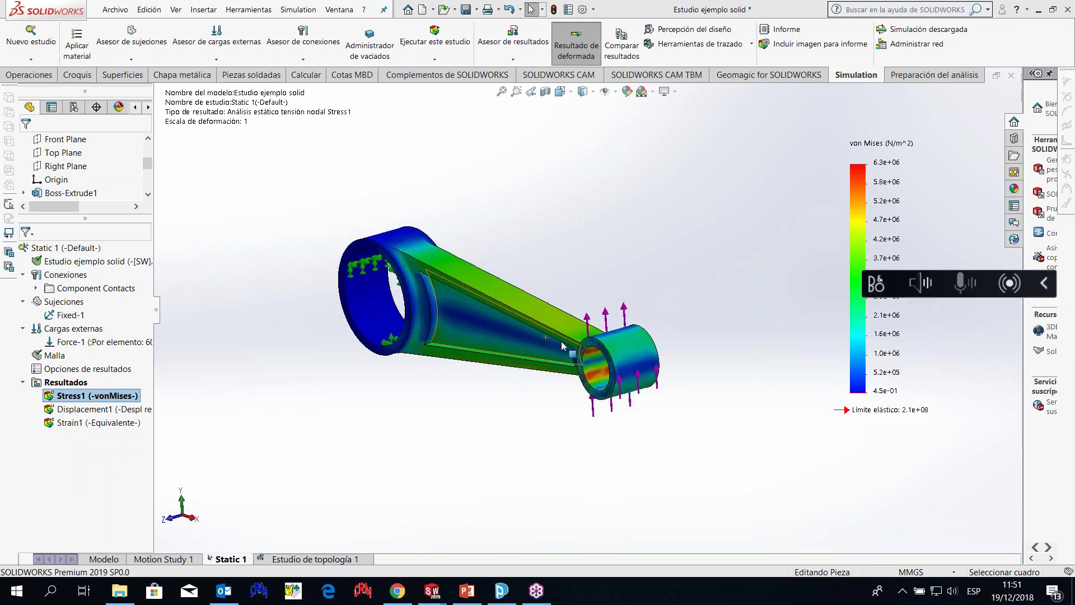
middle_click_drag(565, 343, 605, 274)
scroll(511, 283, "up", 1)
middle_click_drag(510, 284, 538, 336)
scroll(546, 329, "down", 4)
middle_click_drag(548, 329, 576, 270)
scroll(582, 332, "down", 3)
scroll(594, 280, "up", 4)
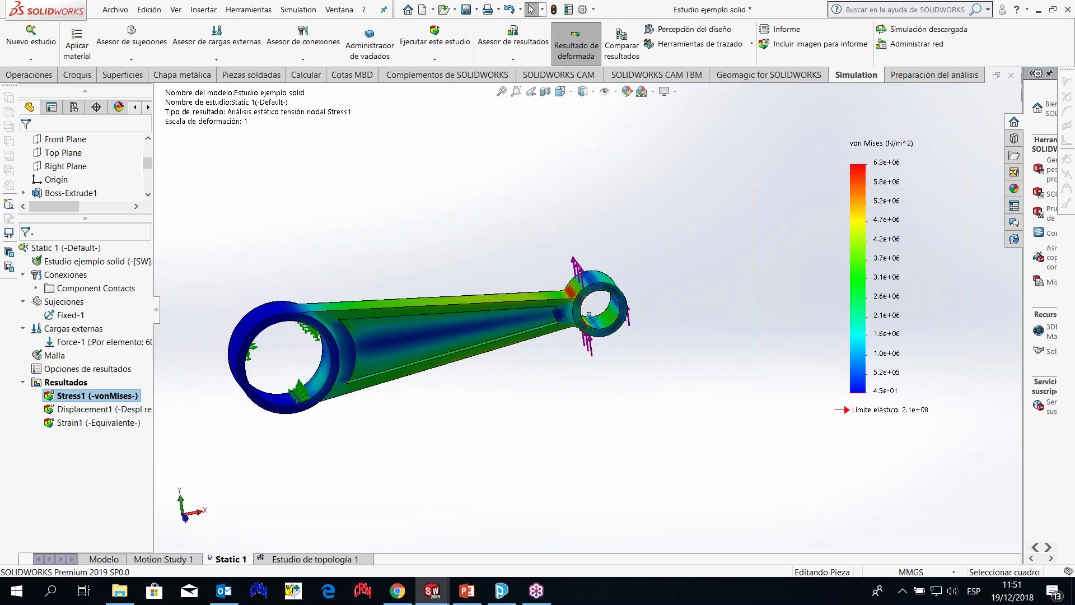
right_click(618, 289)
middle_click_drag(618, 288, 583, 302)
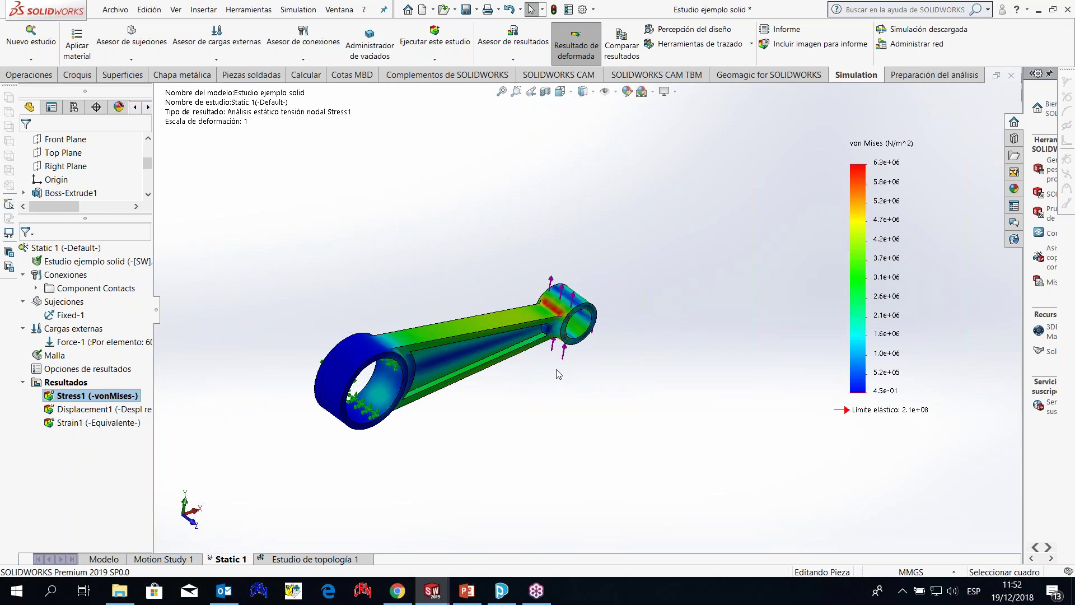
- Display the Displacement1 plot and inspect the deformed shape of the rod
right_click(114, 412)
left_click(214, 421)
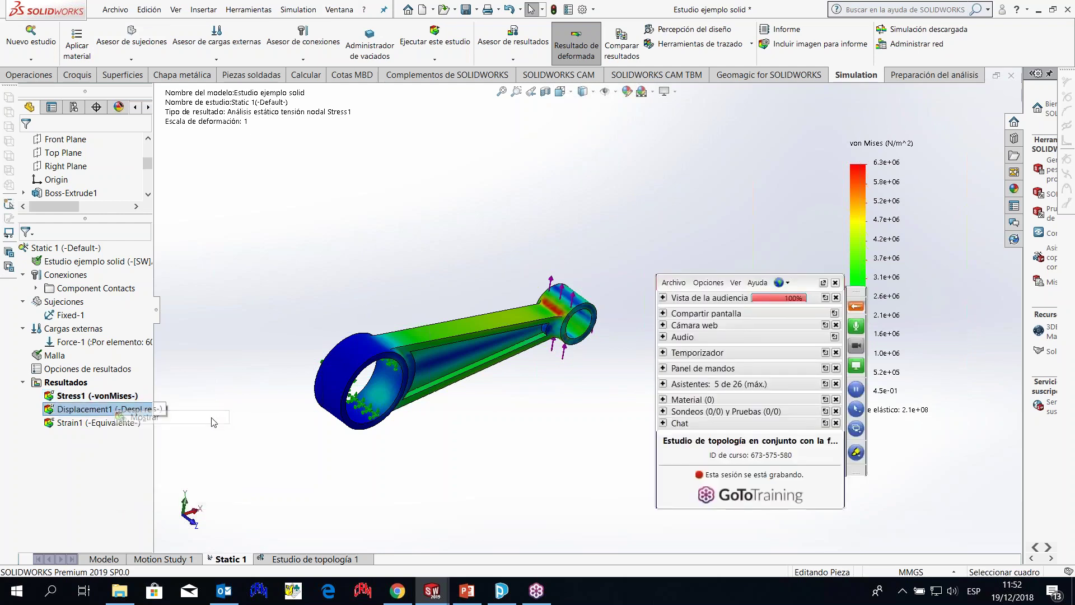
middle_click_drag(527, 336, 496, 281)
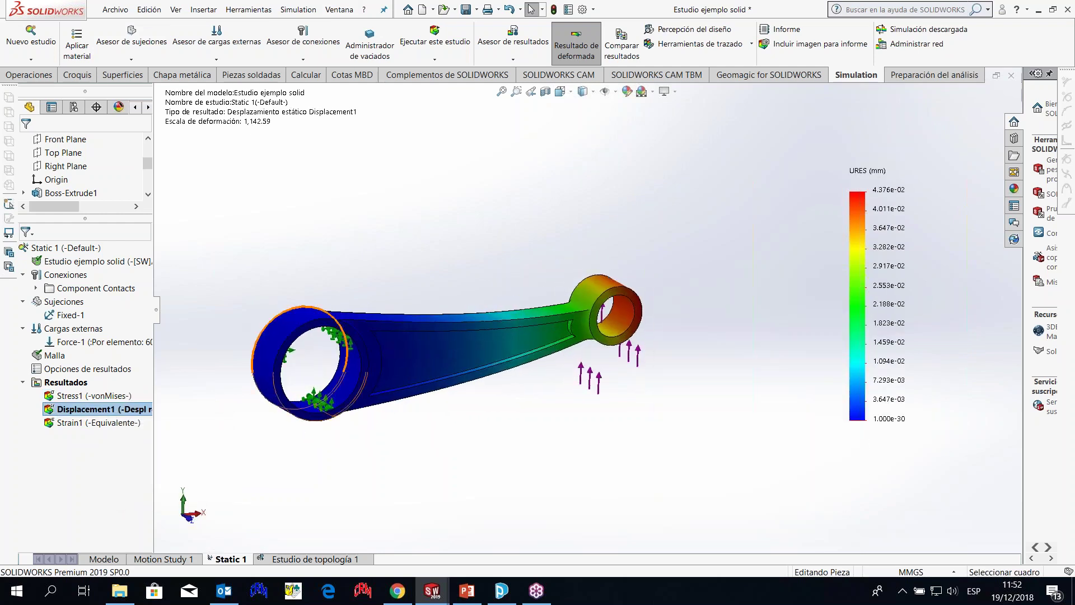
- Switch the displayed result back to the Stress1 von Mises plot
right_click(111, 425)
left_click(100, 399)
right_click(101, 398)
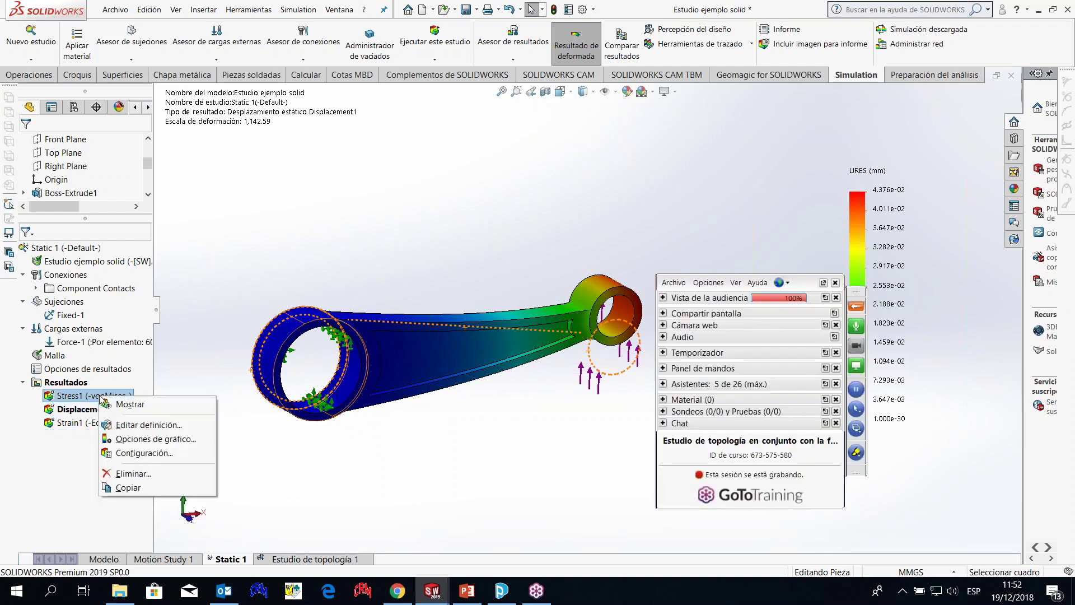
left_click(125, 404)
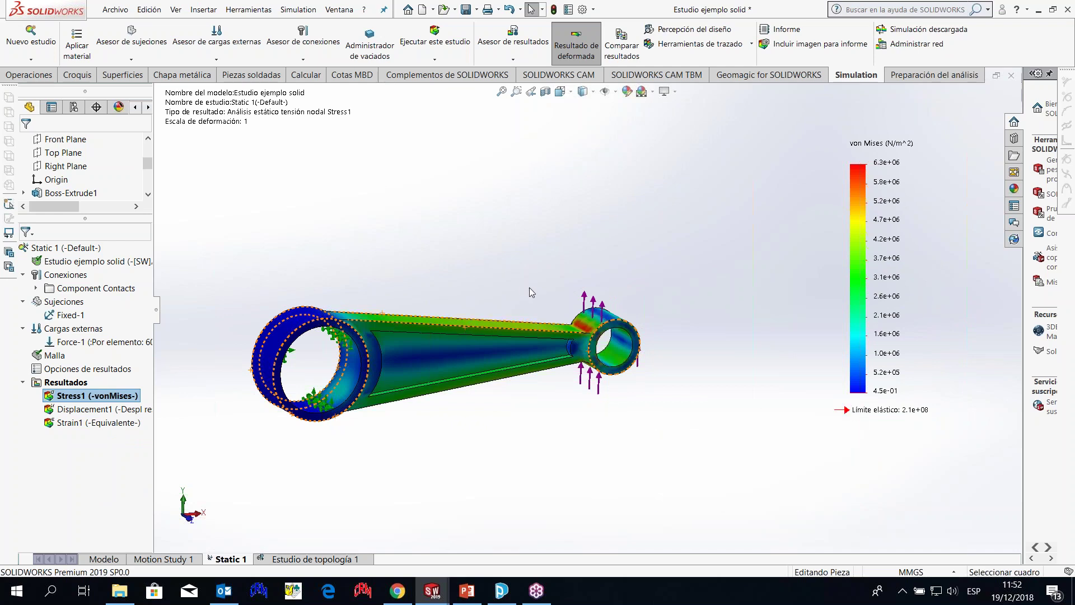
- Inspect the stress plot around the arm and the loaded small ring, including a front view
scroll(535, 297, "down", 2)
middle_click_drag(536, 297, 476, 312)
scroll(477, 313, "up", 4)
scroll(627, 311, "down", 3)
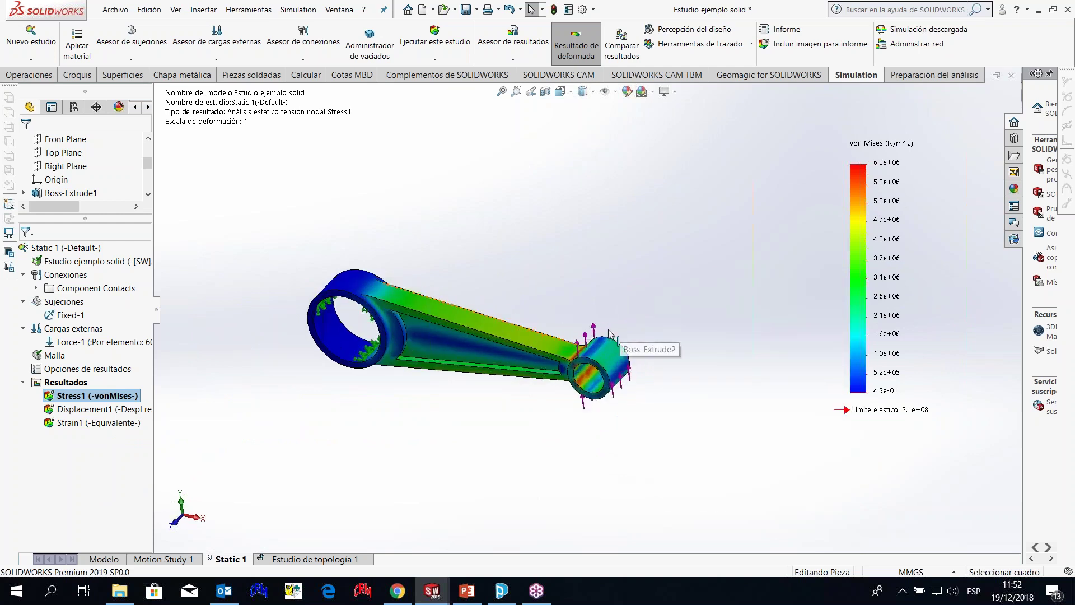
scroll(626, 312, "up", 1)
scroll(626, 312, "down", 1)
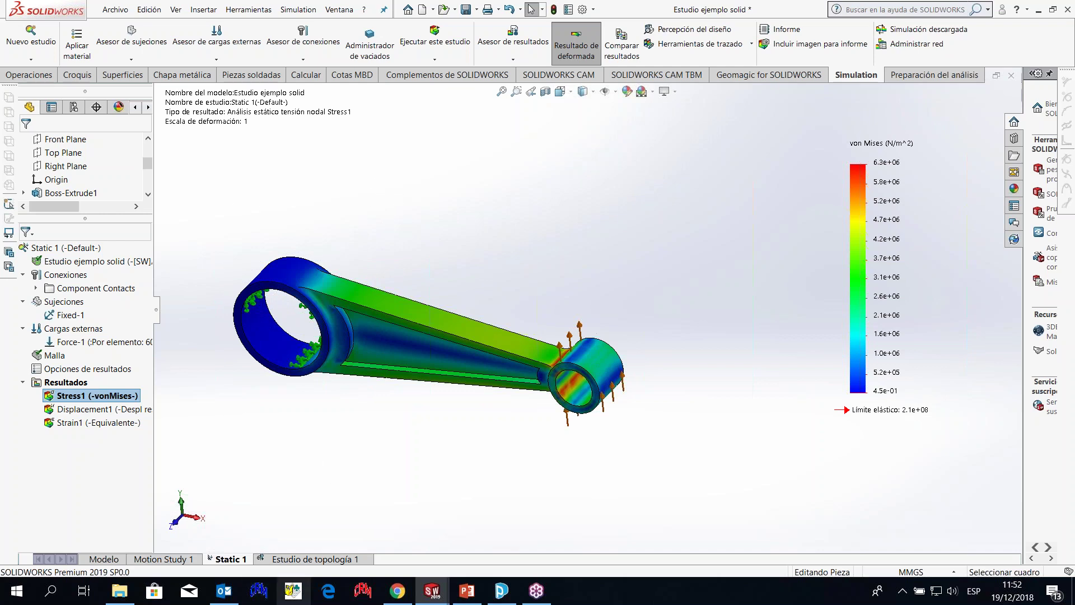
middle_click_drag(495, 365, 619, 322)
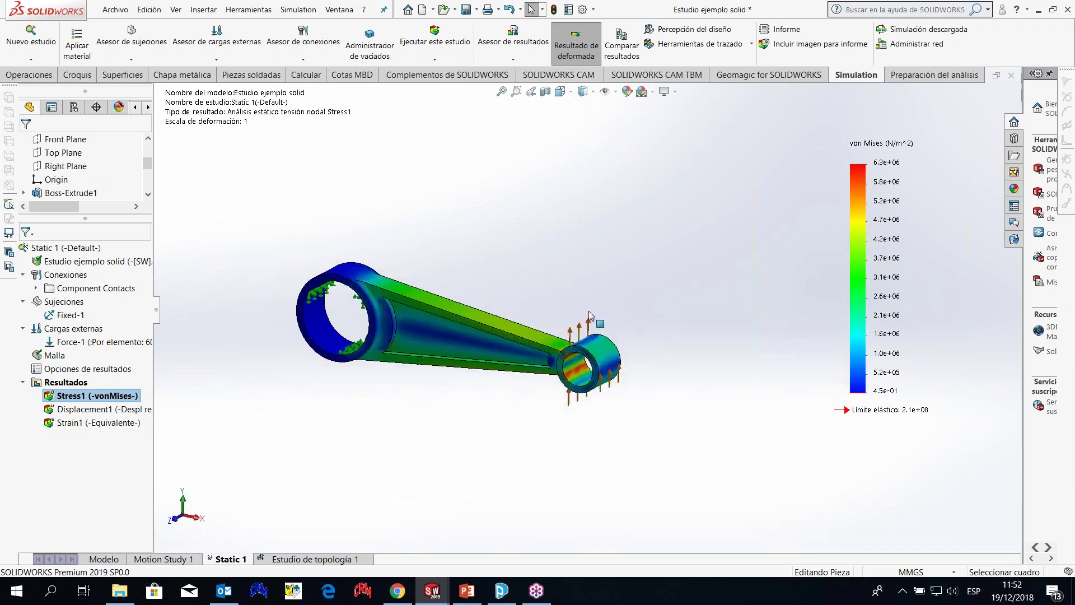
scroll(589, 307, "down", 1)
middle_click_drag(650, 283, 567, 306)
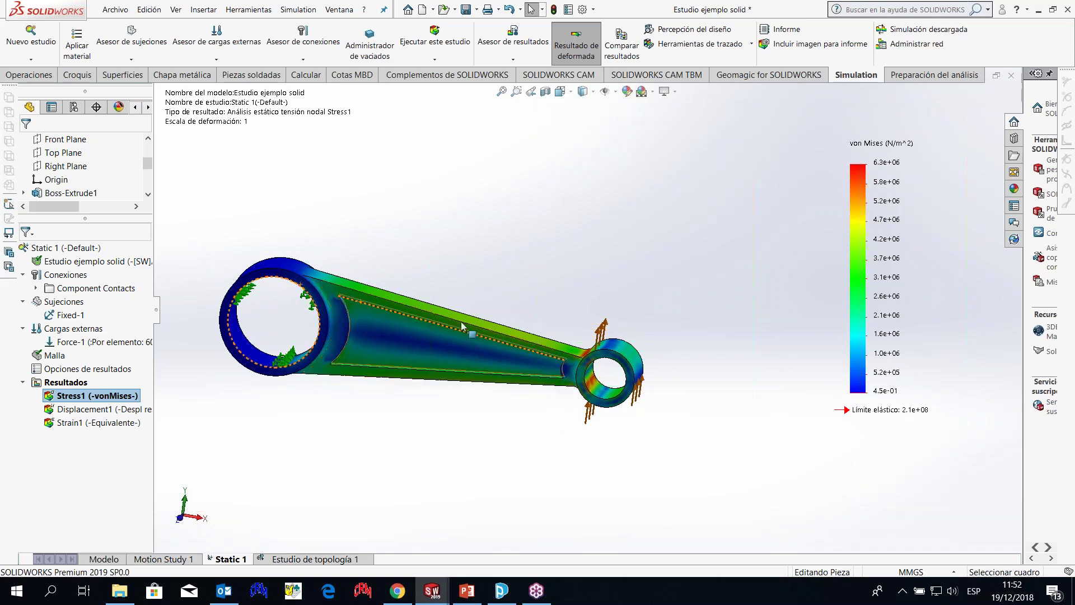
key("ctrl+1")
scroll(593, 320, "up", 1)
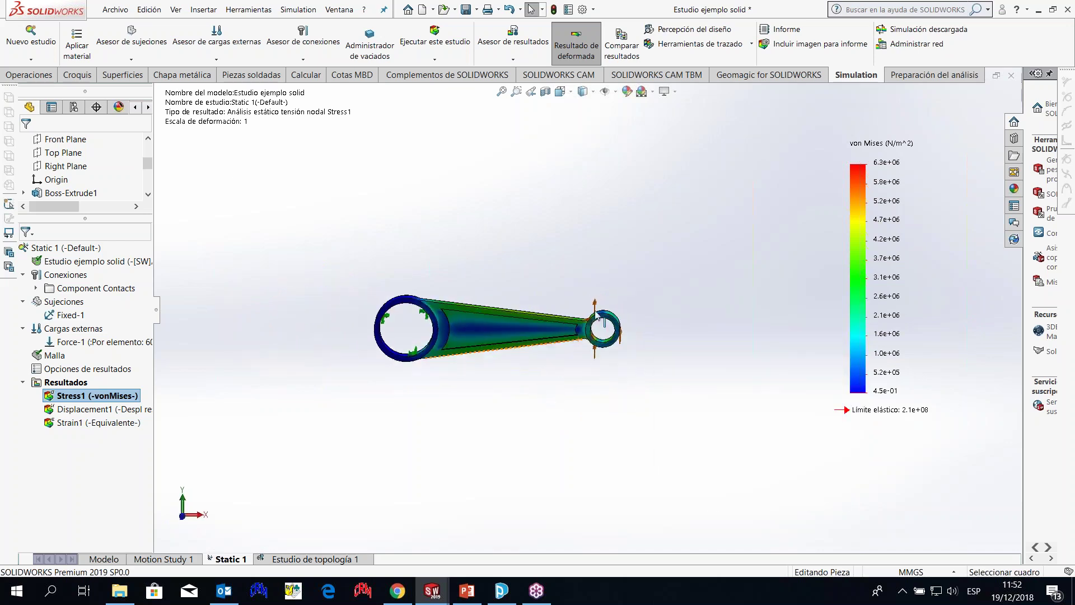
scroll(595, 319, "down", 3)
middle_click_drag(608, 319, 548, 340)
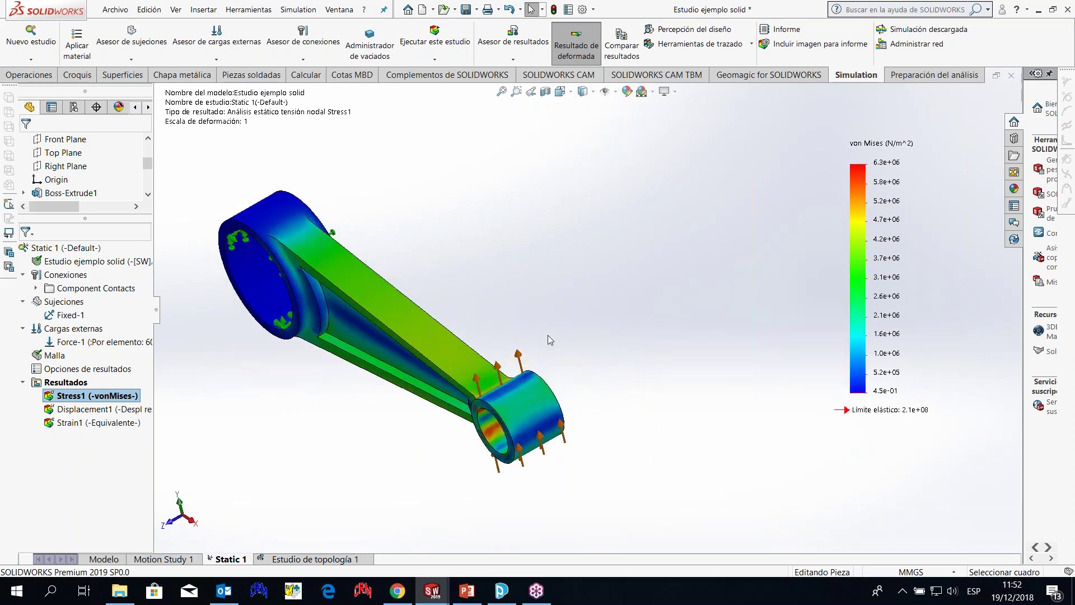
- Switch from the static study to Estudio de topología 1 and view its loaded rod
left_click(309, 559)
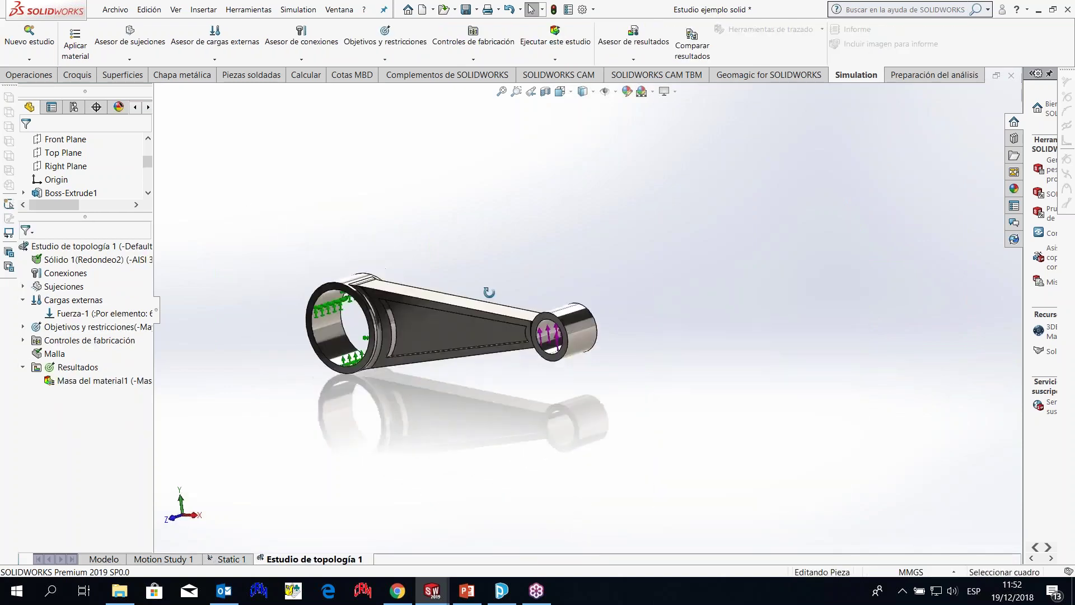
scroll(506, 359, "down", 3)
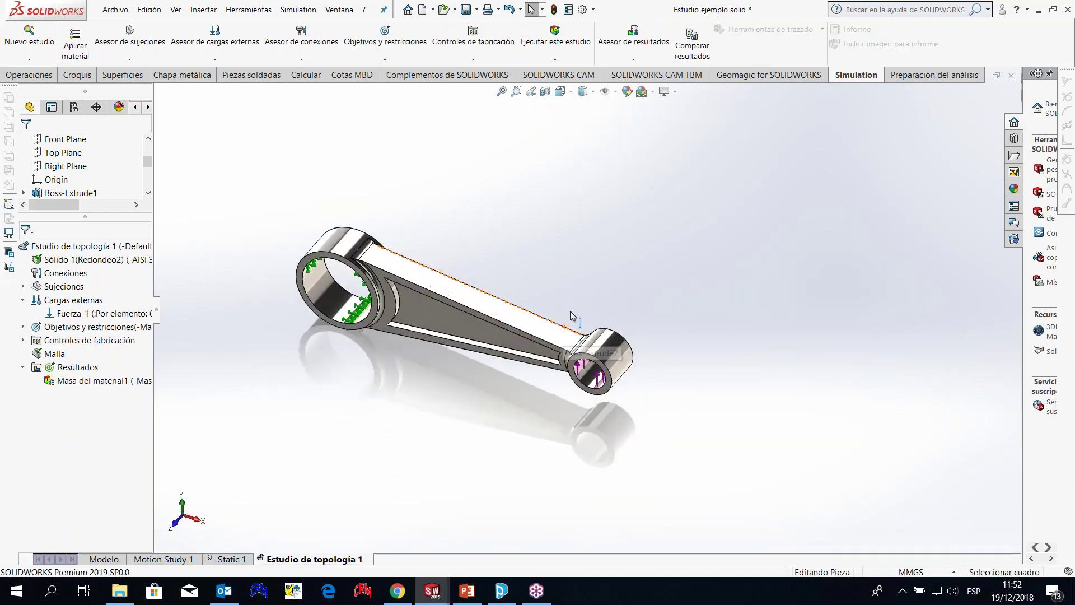
scroll(595, 320, "up", 3)
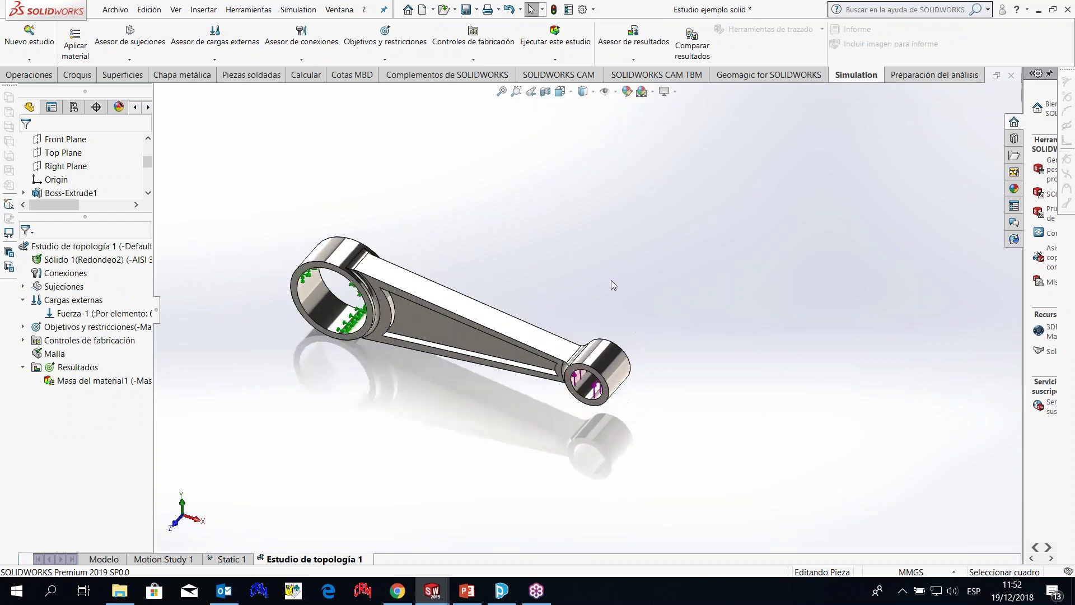
- Review the study types offered for a new study, including Estudio de topología, and leave without creating one
left_click(29, 59)
left_click(39, 73)
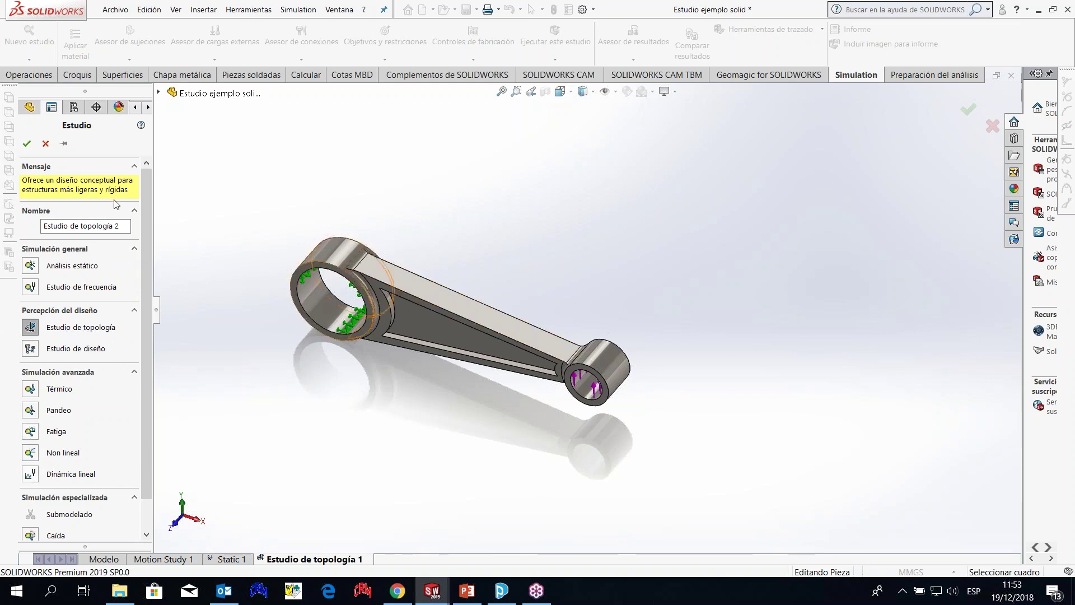
left_click(45, 144)
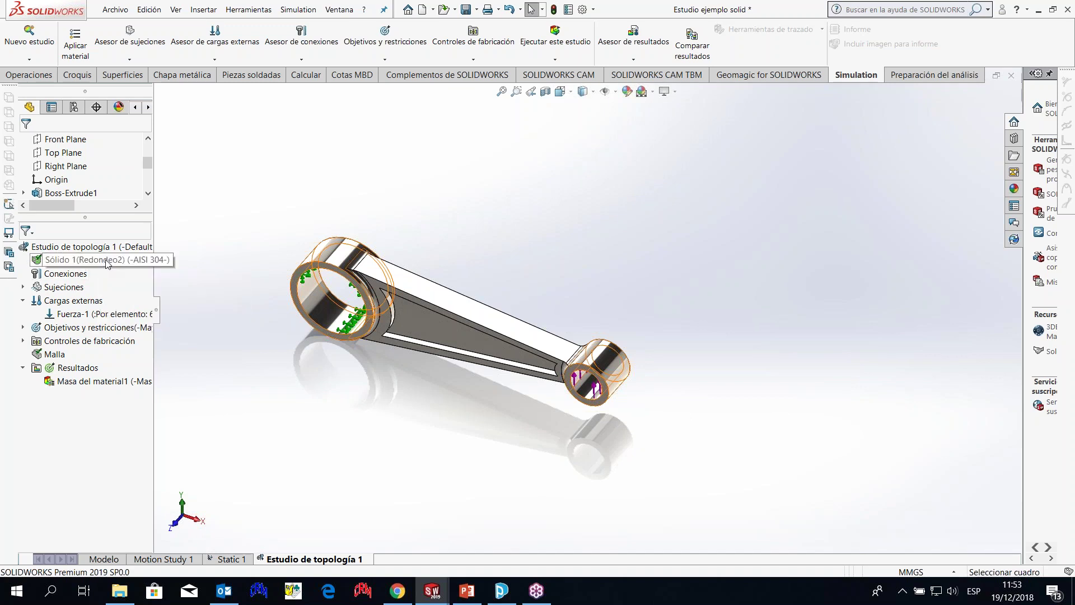
- Check the options for the solid body's material and expand the topology study's fixtures
right_click(124, 261)
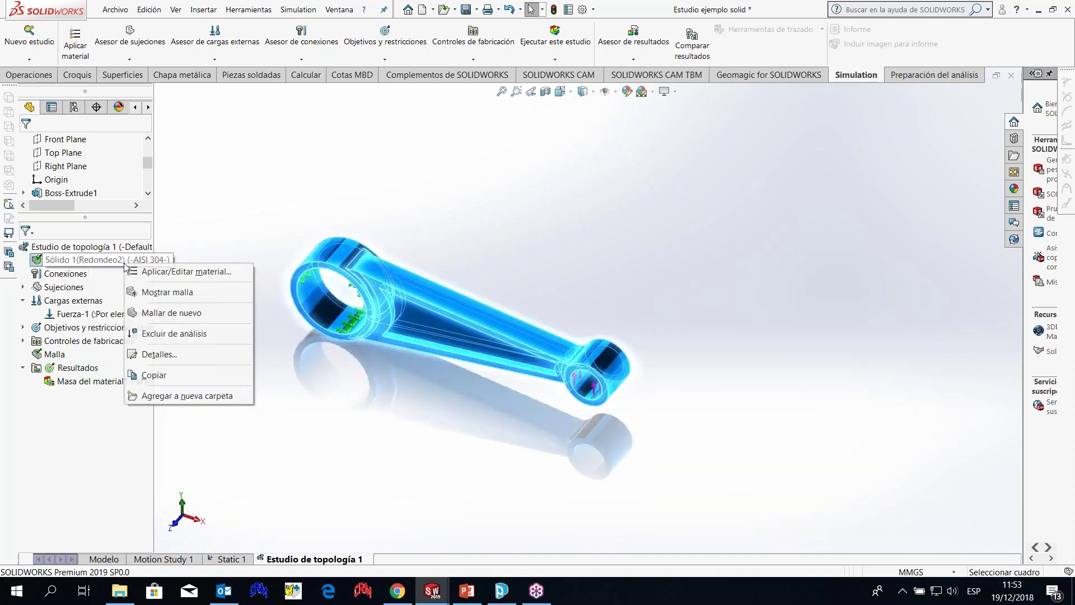
left_click(185, 247)
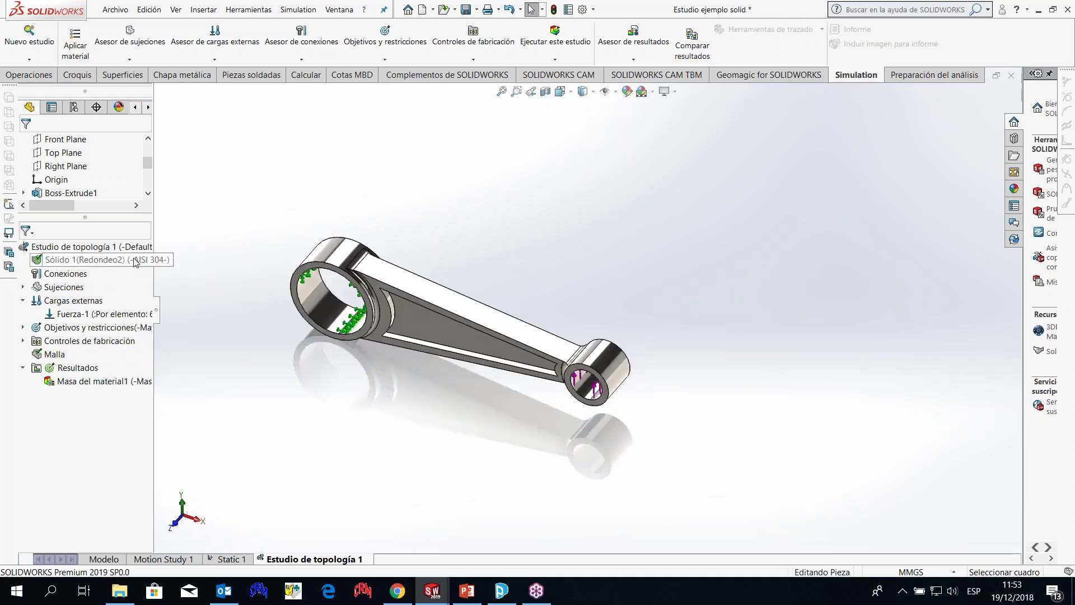
left_click(23, 287)
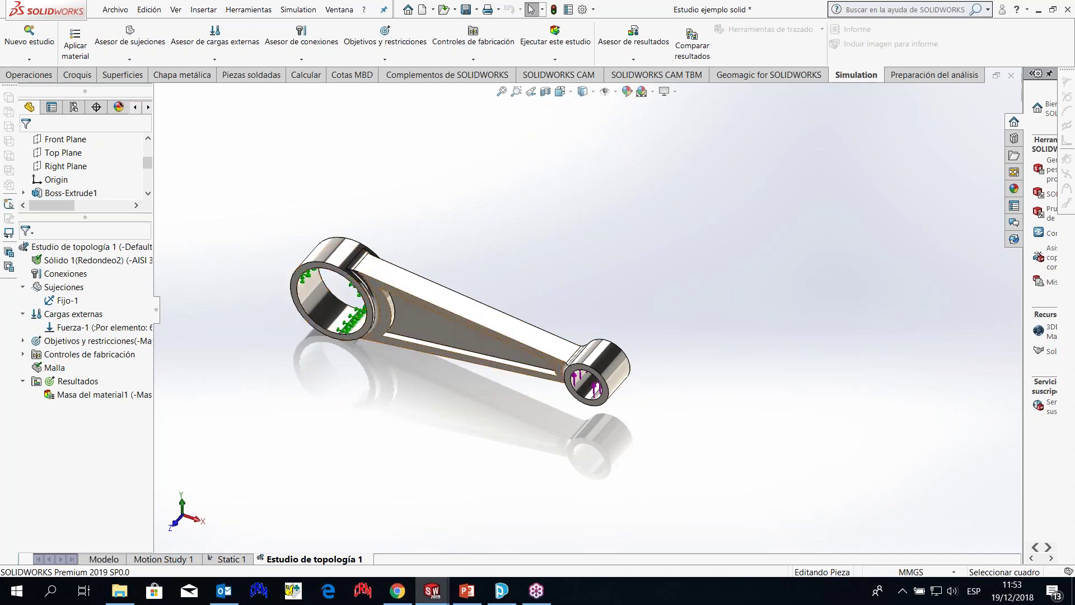
- Inspect the fixed support in the large ring and the force applied inside the small ring
scroll(495, 302, "down", 2)
scroll(495, 302, "up", 4)
scroll(618, 319, "down", 1)
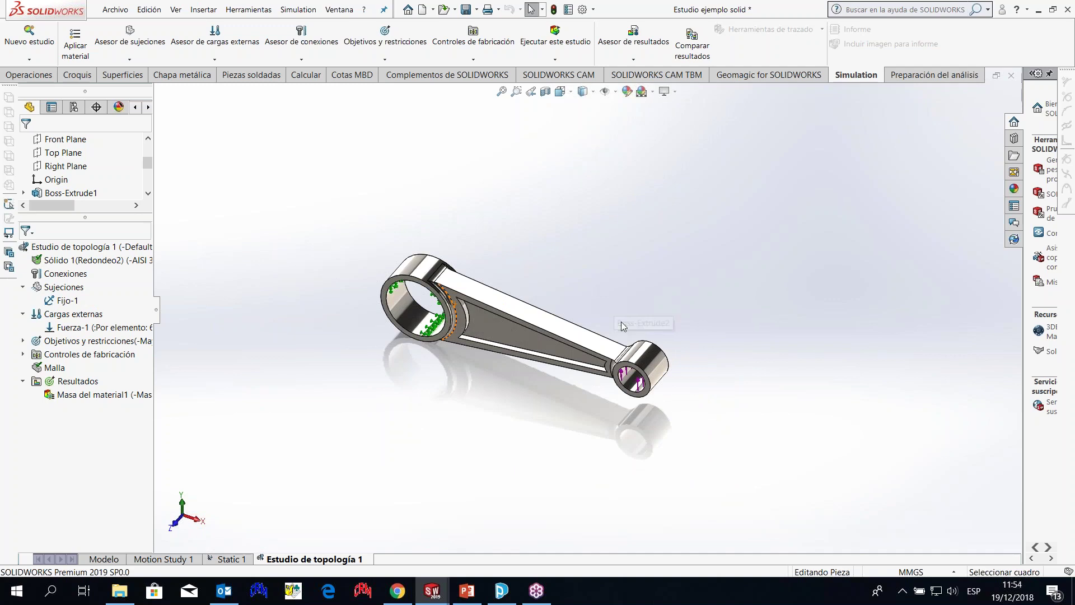
scroll(610, 338, "up", 3)
scroll(610, 340, "down", 5)
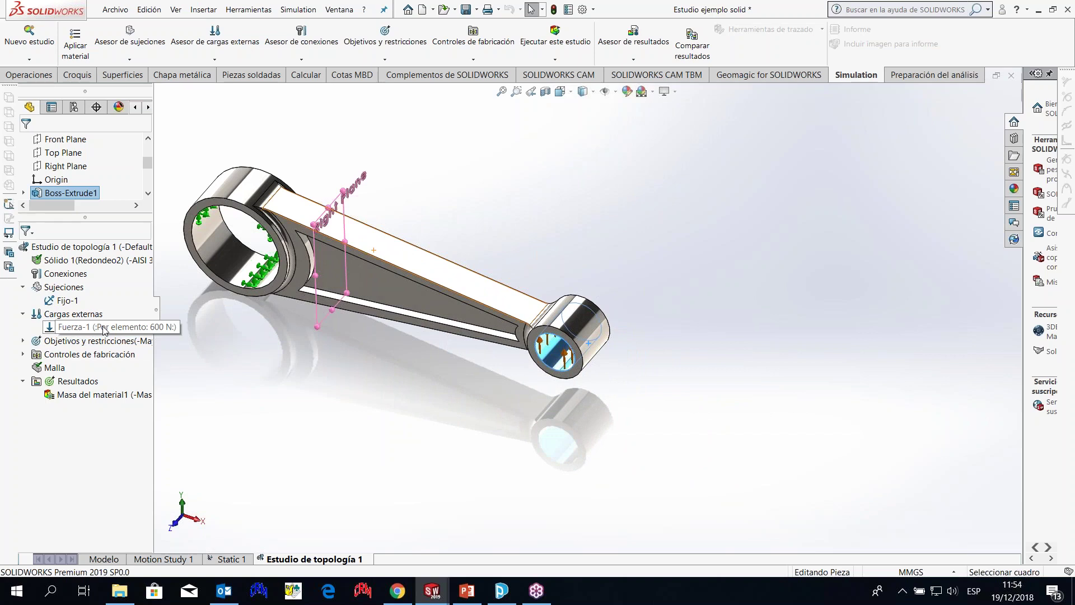
scroll(570, 344, "down", 3)
middle_click_drag(570, 344, 527, 344)
scroll(600, 265, "up", 3)
scroll(591, 331, "up", 2)
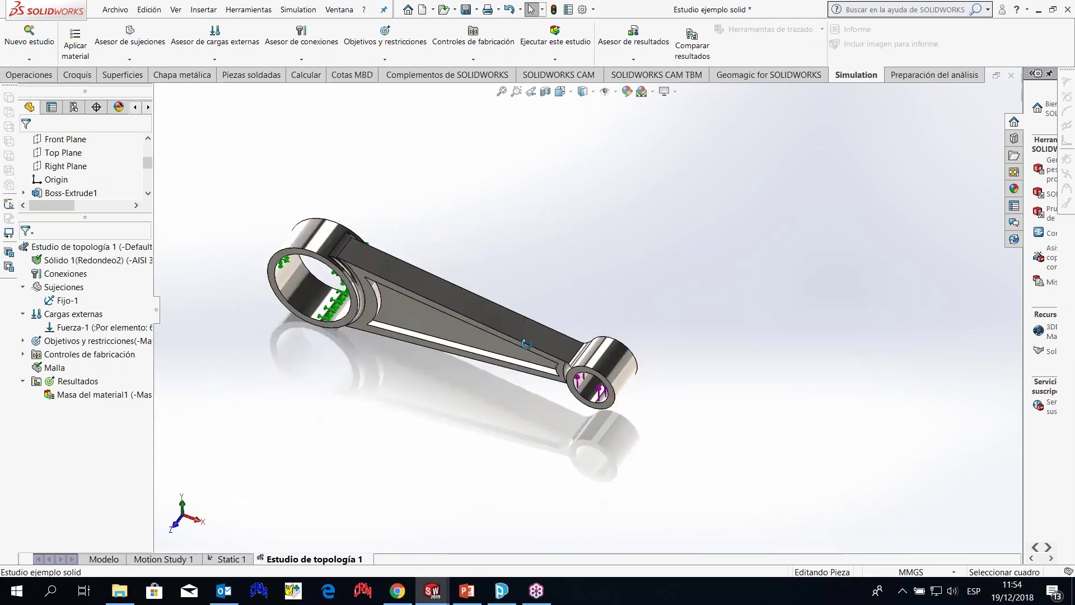
scroll(650, 371, "down", 2)
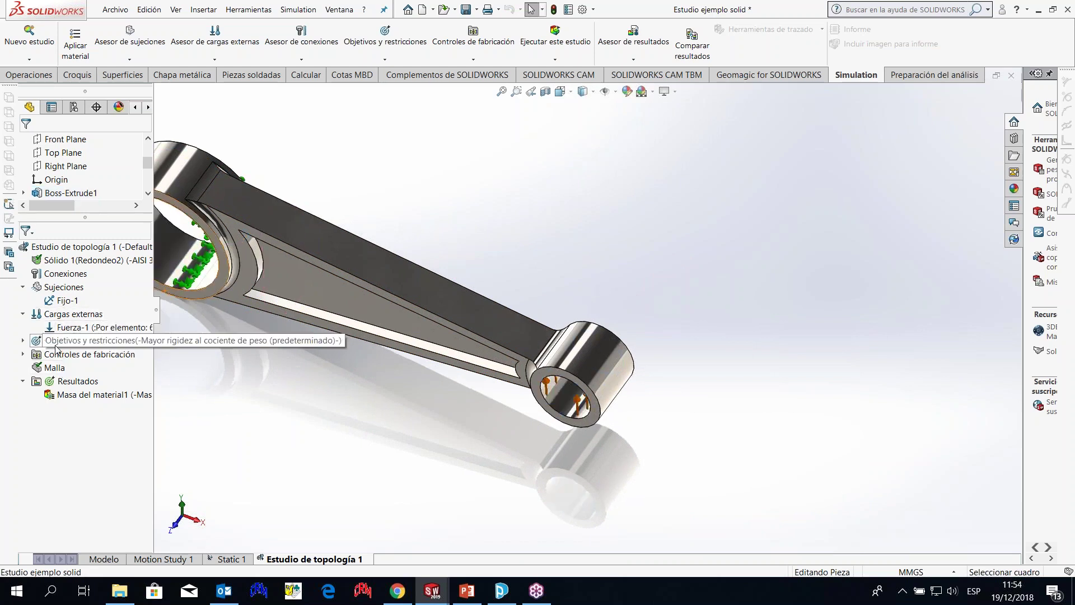
- Expand the topology study's goals and constraints and review the available optimization goals
left_click(22, 341)
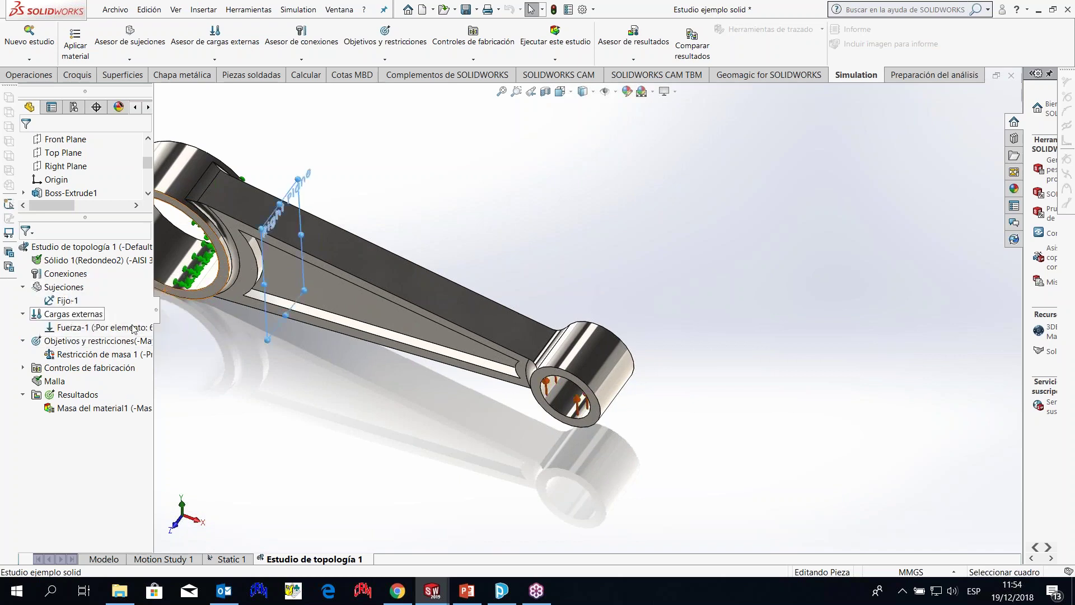
right_click(107, 344)
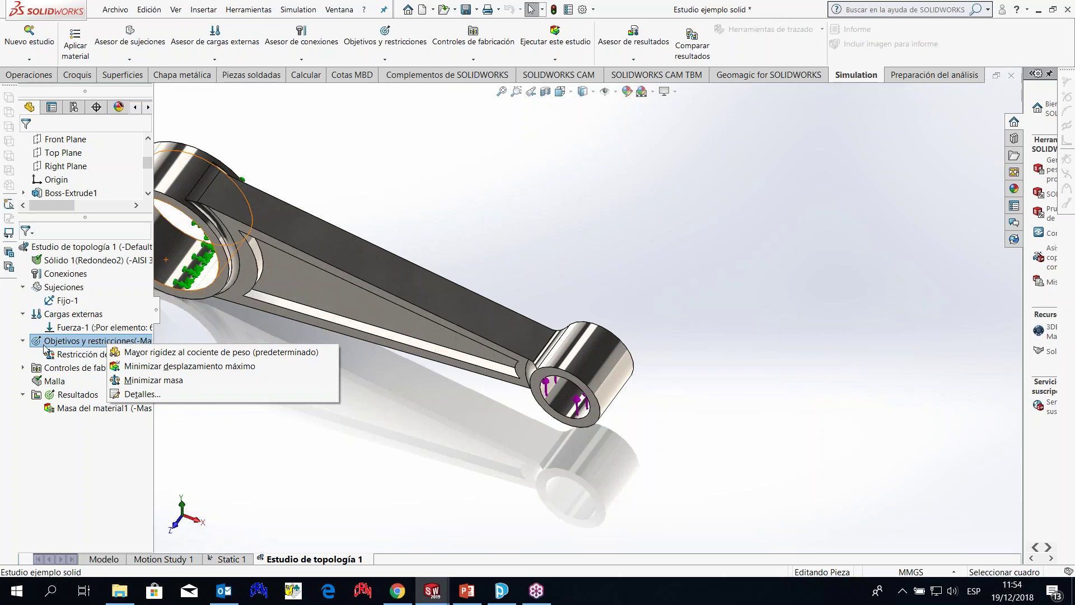
left_click(82, 445)
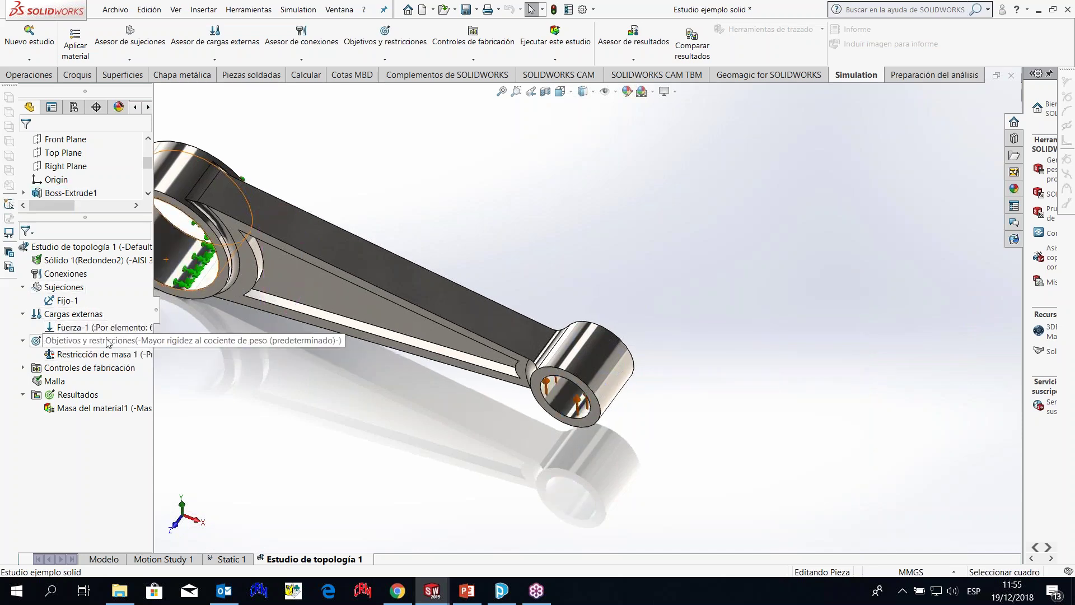
right_click(107, 341)
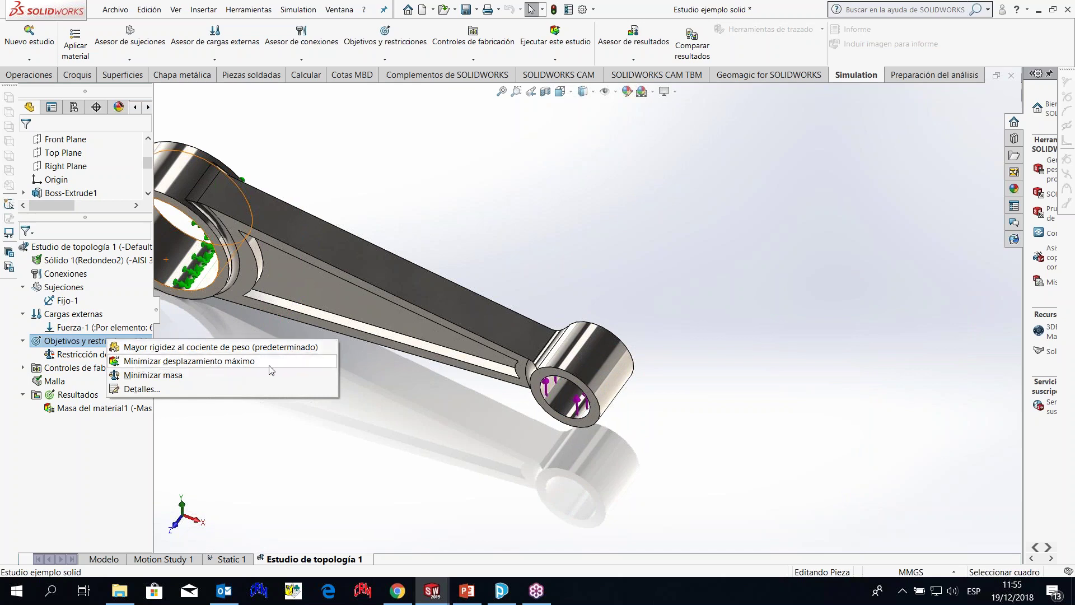
left_click(131, 375)
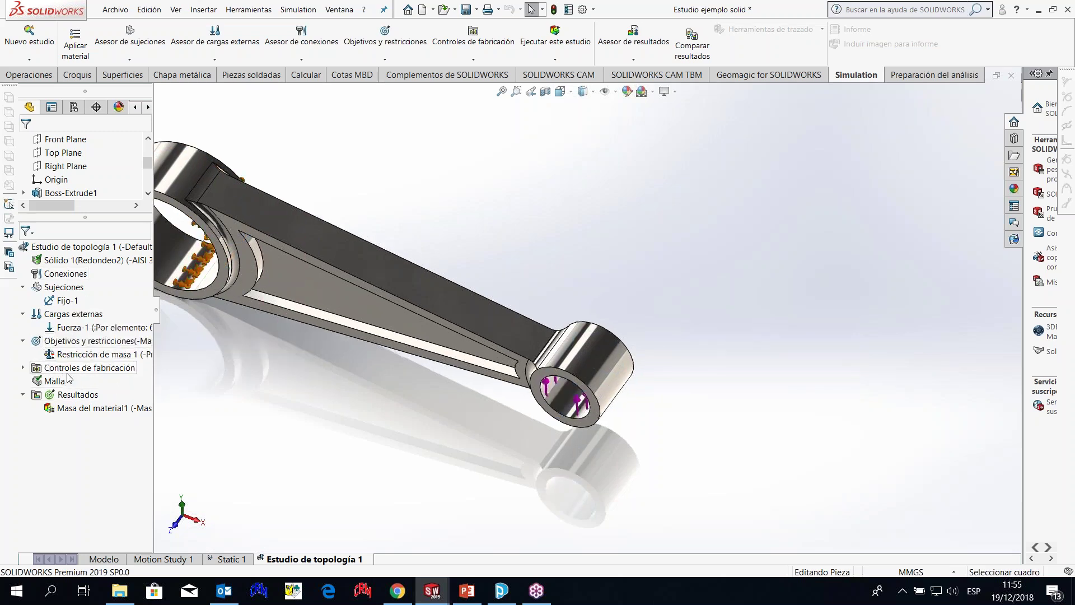
- Expand the manufacturing controls and examine the rod's rings, arm and pockets from several angles
left_click(23, 368)
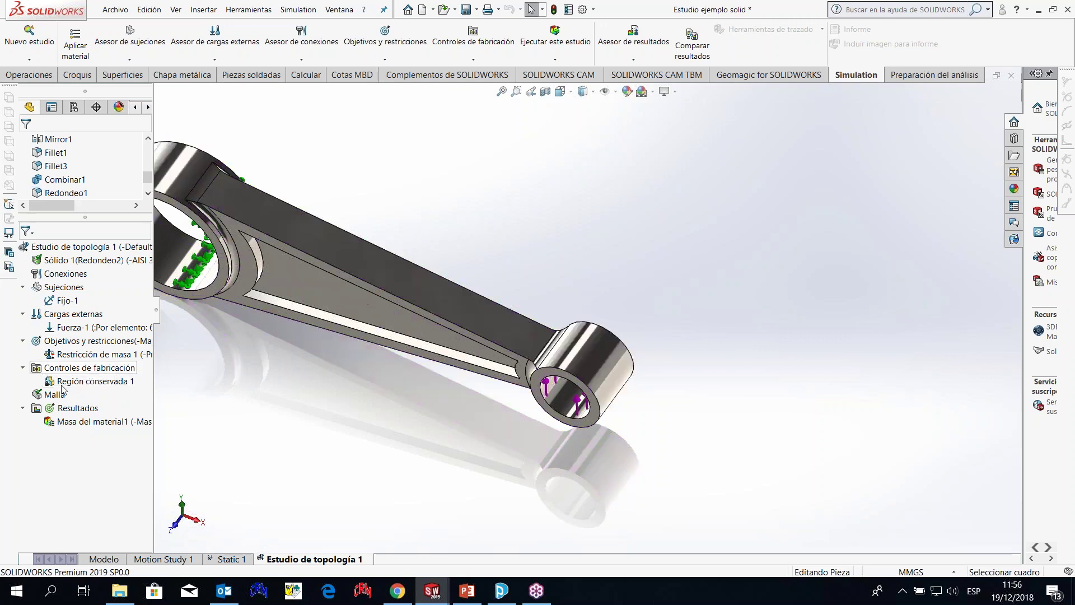
scroll(336, 283, "down", 4)
middle_click_drag(364, 302, 421, 315)
scroll(521, 295, "down", 2)
middle_click_drag(550, 290, 442, 364)
scroll(596, 305, "up", 3)
scroll(655, 311, "down", 3)
scroll(588, 304, "up", 2)
scroll(553, 305, "down", 2)
middle_click_drag(552, 305, 423, 284)
scroll(546, 292, "up", 3)
middle_click_drag(549, 302, 566, 290)
scroll(570, 288, "down", 3)
scroll(571, 286, "down", 3)
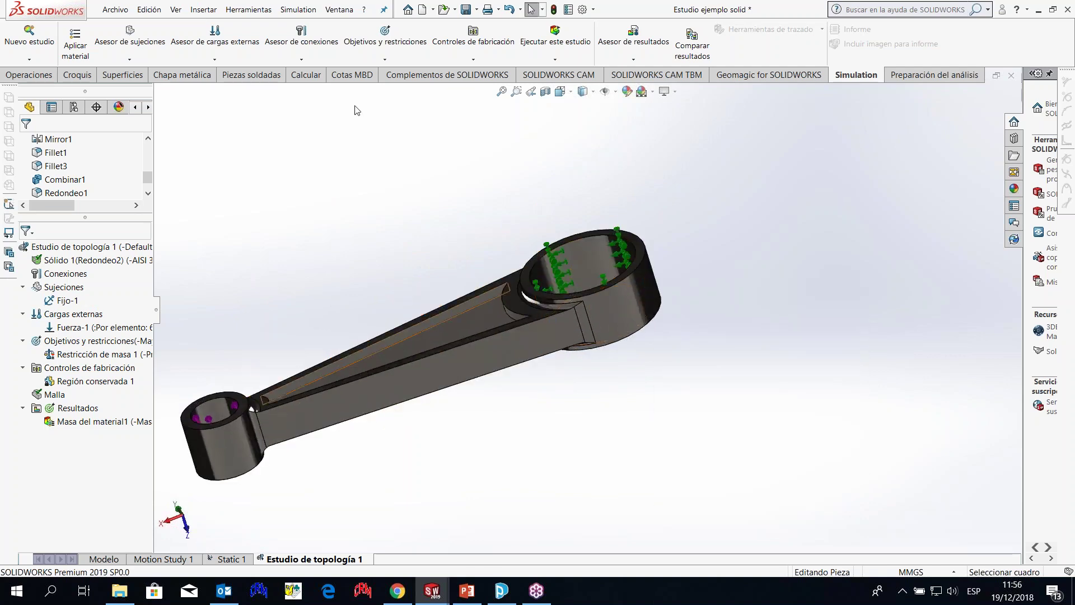
scroll(498, 260, "up", 2)
middle_click_drag(498, 259, 555, 289)
middle_click_drag(474, 191, 639, 349)
scroll(637, 345, "down", 1)
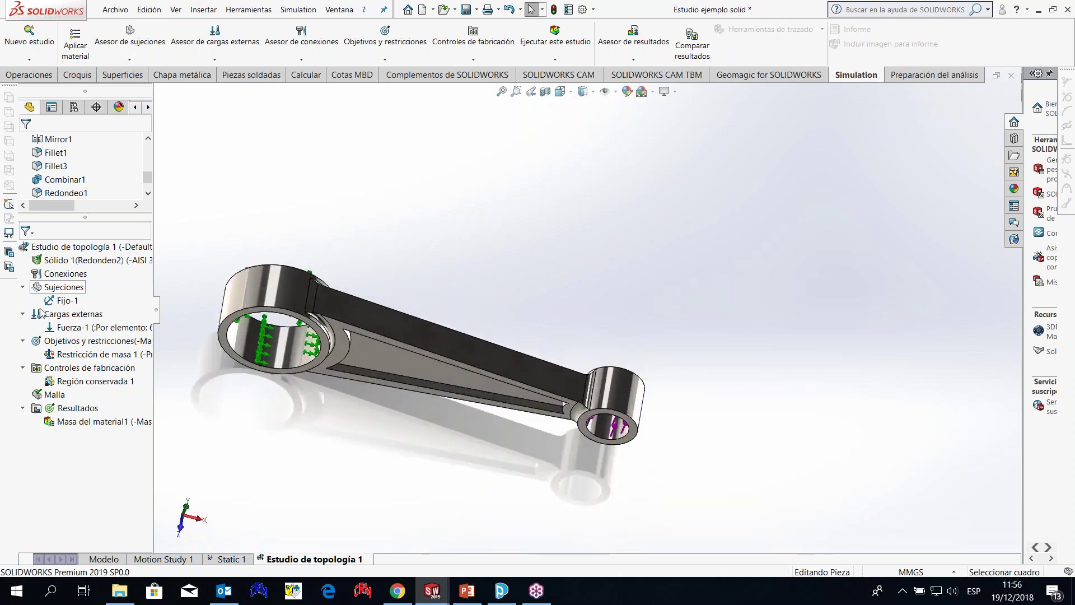
- Open the definition of Región conservada 1, accepting the removal of all the part's appearances
right_click(92, 385)
left_click(122, 389)
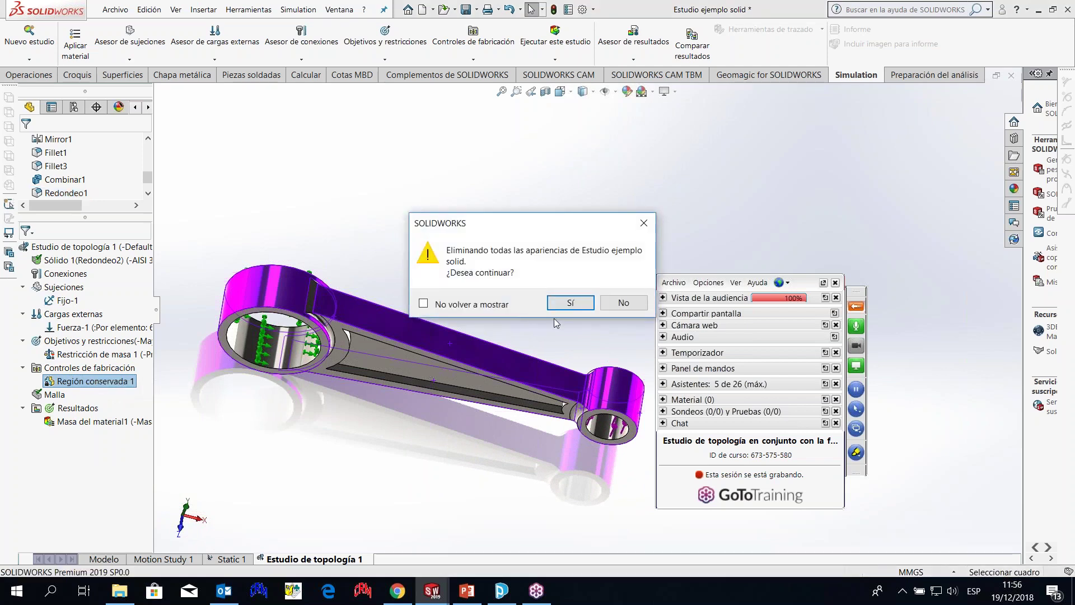
left_click(574, 303)
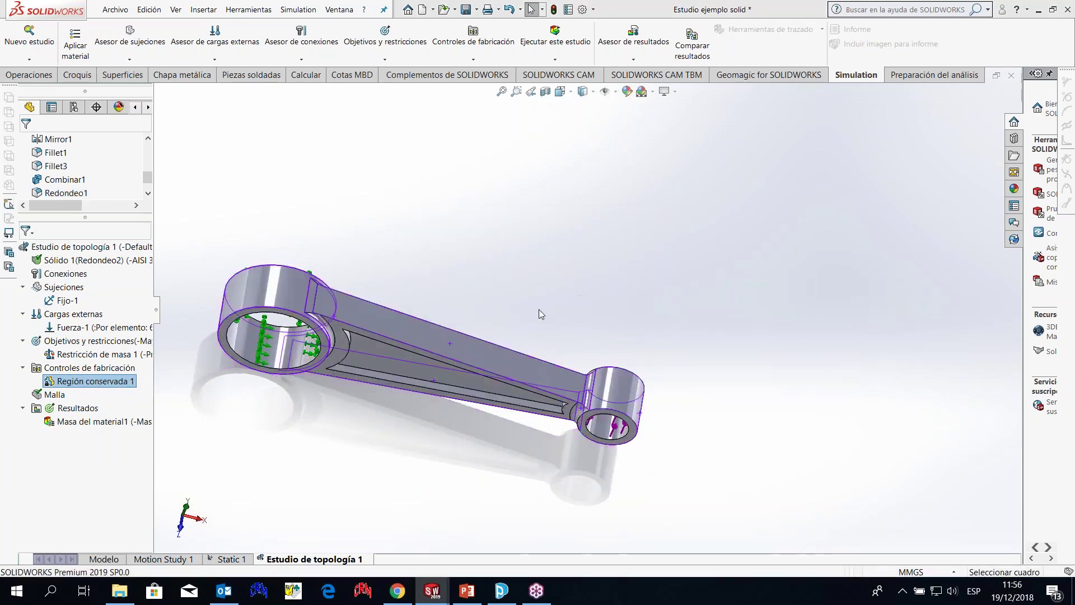
- Inspect the preserved faces of the rod from several angles and close the definition without changing it
scroll(463, 356, "down", 2)
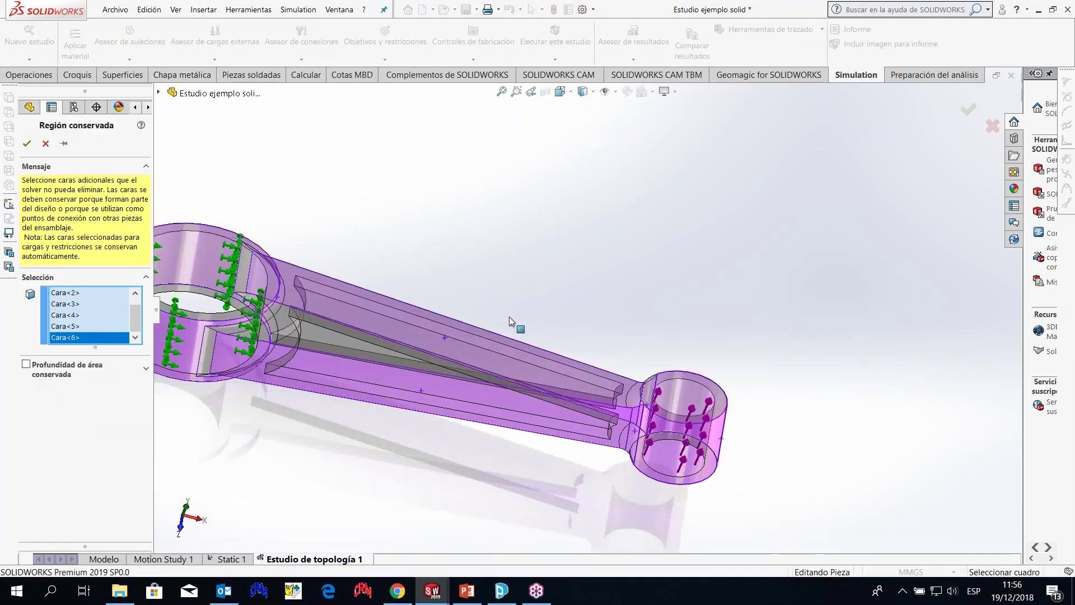
middle_click_drag(544, 250, 530, 274)
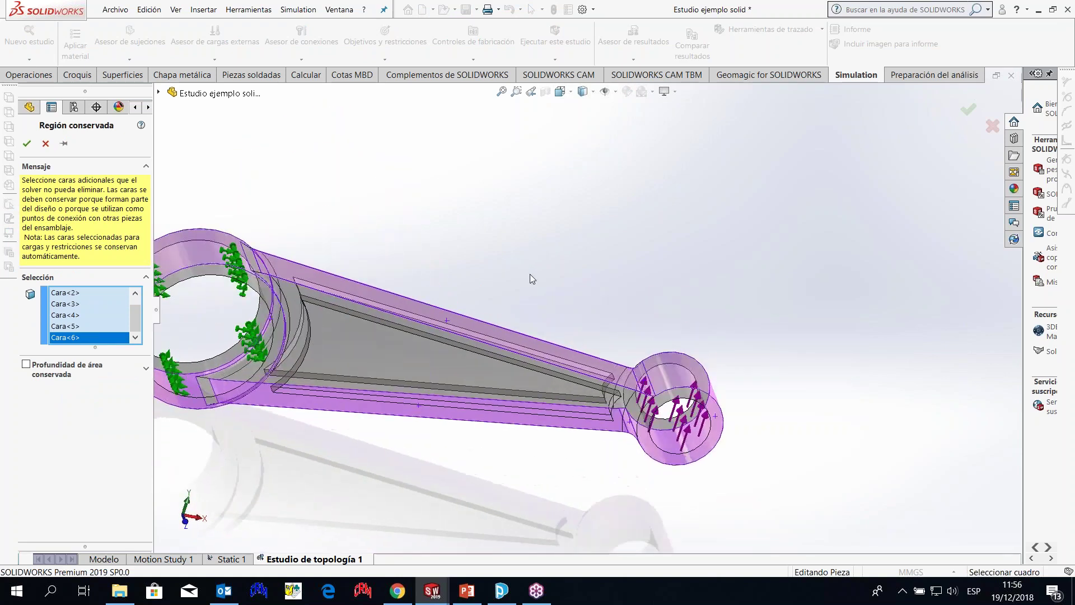
scroll(530, 274, "up", 3)
middle_click_drag(447, 240, 592, 355)
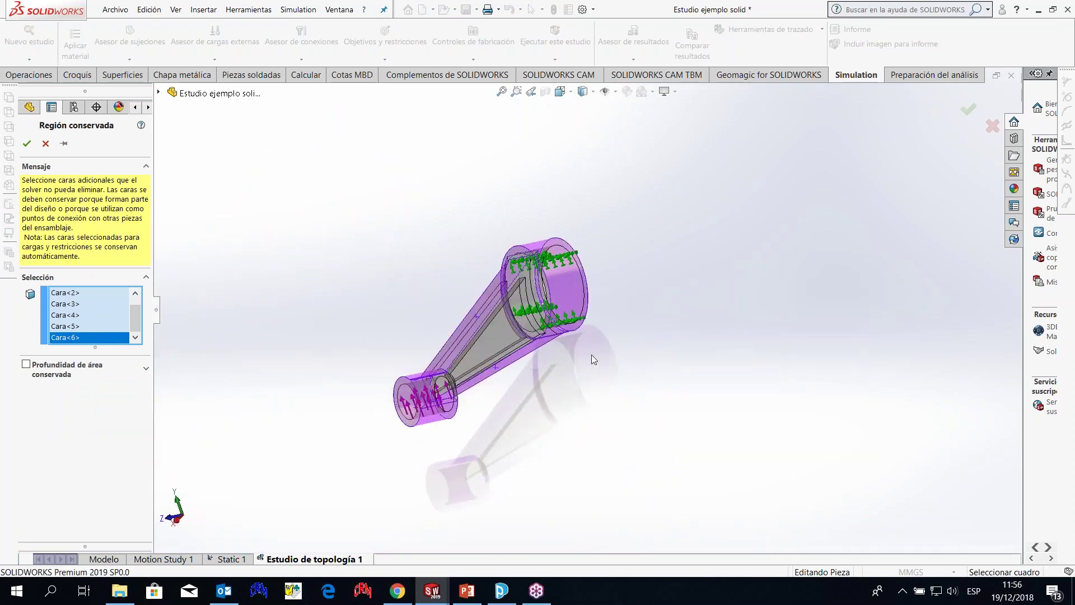
scroll(583, 335, "down", 2)
scroll(574, 271, "down", 1)
middle_click_drag(573, 271, 289, 278)
middle_click_drag(421, 256, 205, 233)
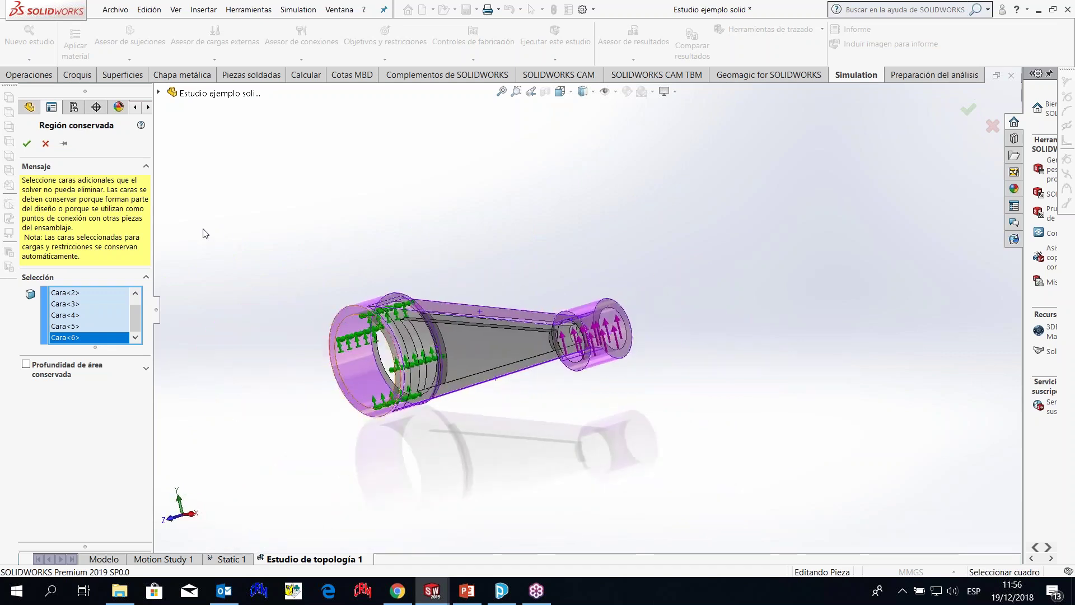
left_click(46, 144)
middle_click_drag(487, 318, 583, 315)
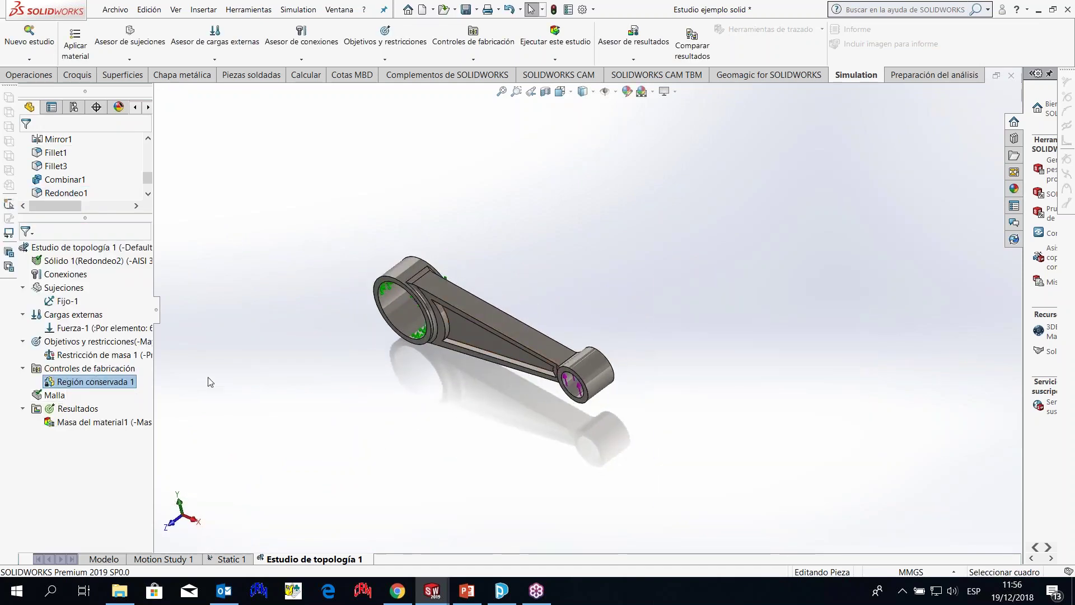
left_click(168, 376)
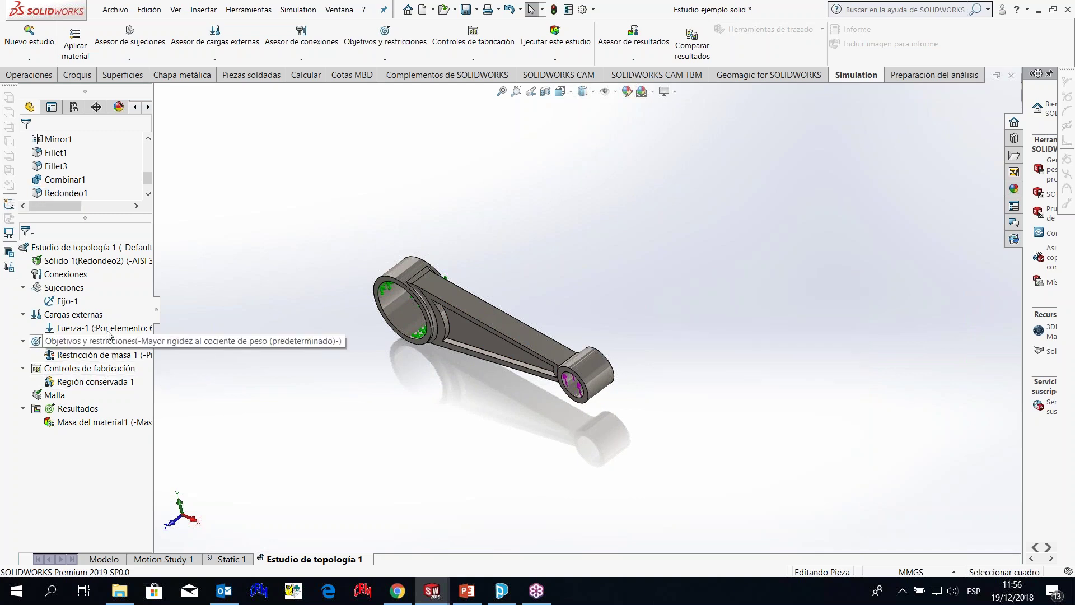
left_click(66, 291)
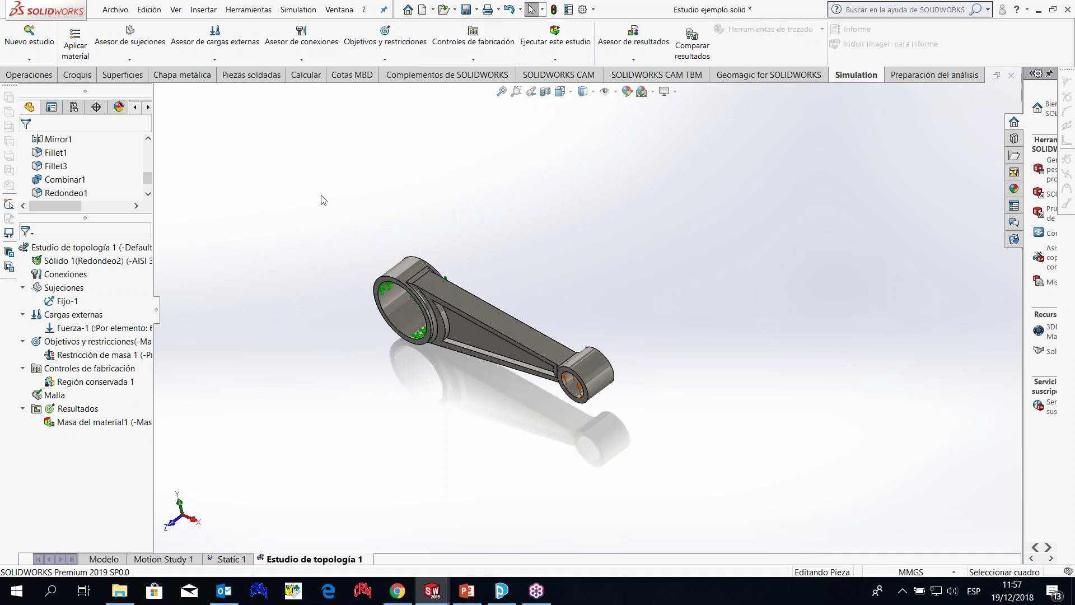
- Display the Masa del material1 result plot of the topology study on the rod
left_click(108, 424)
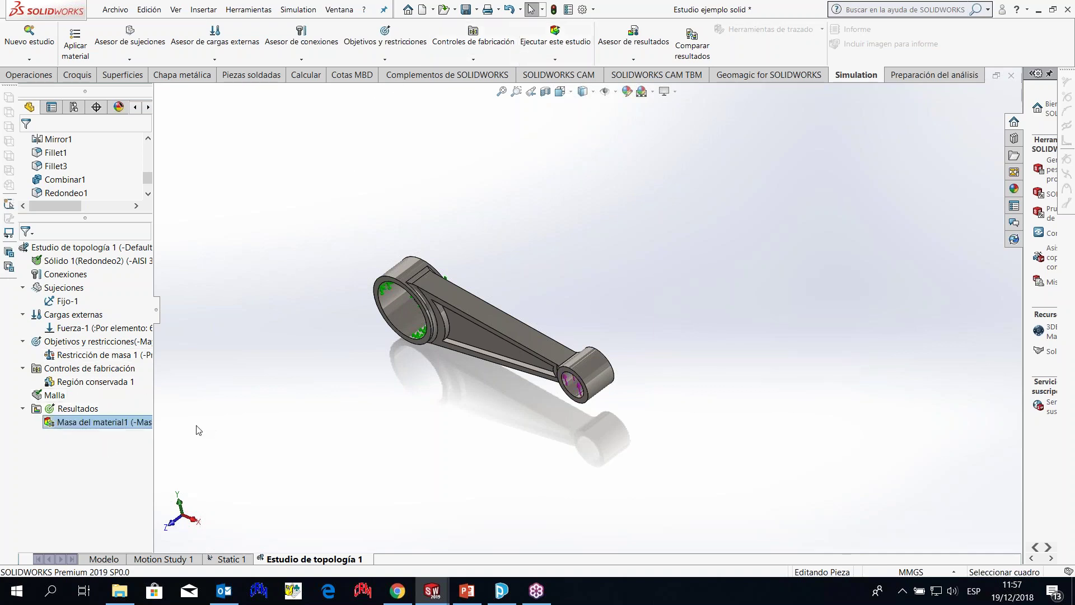
scroll(532, 305, "up", 3)
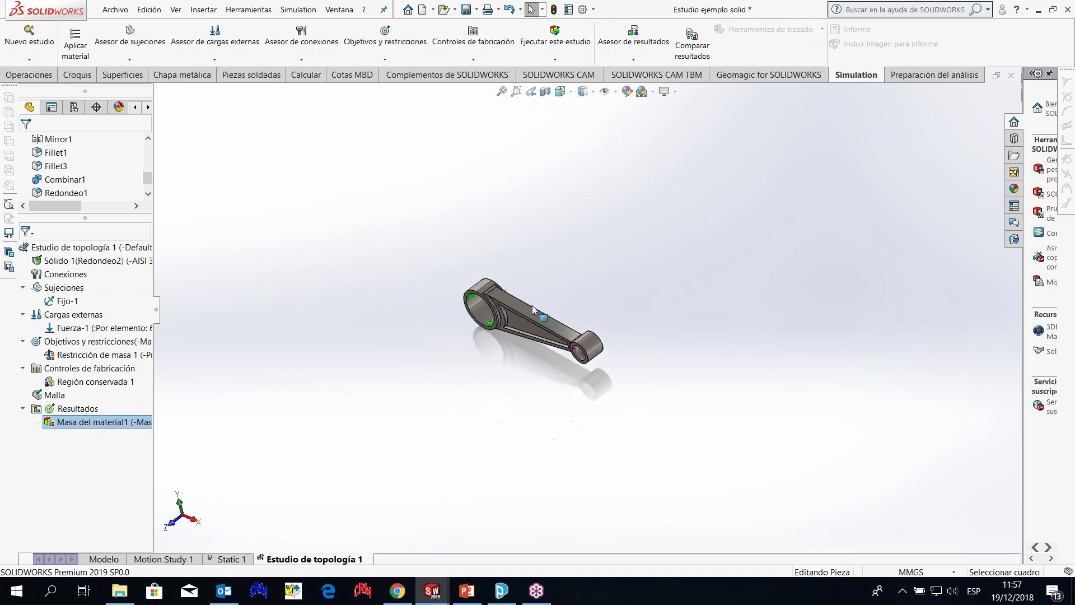
scroll(533, 310, "down", 3)
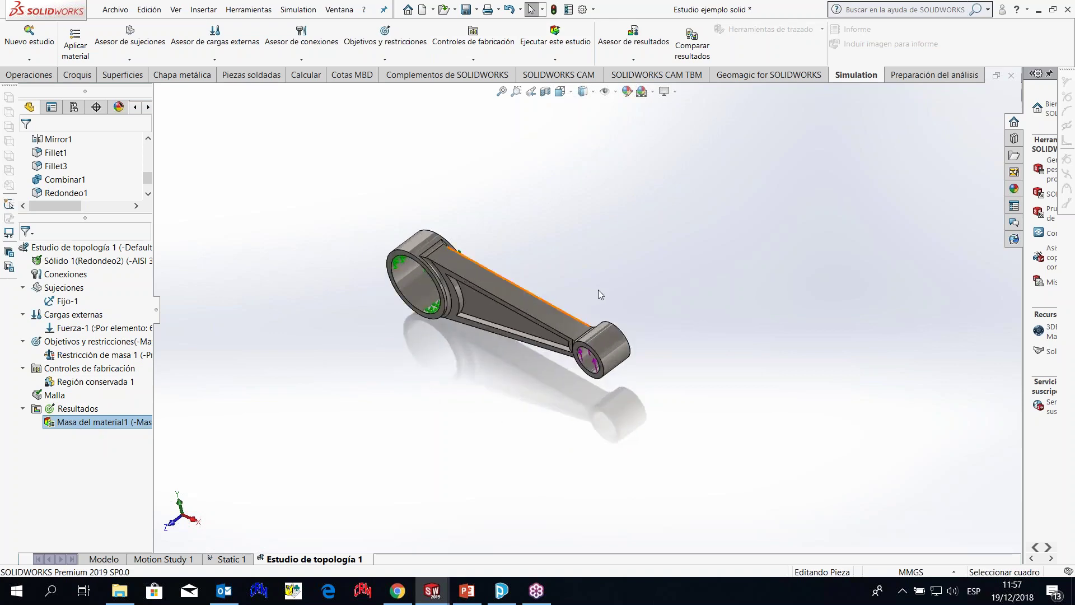
middle_click_drag(620, 327, 610, 309)
middle_click_drag(583, 256, 588, 297)
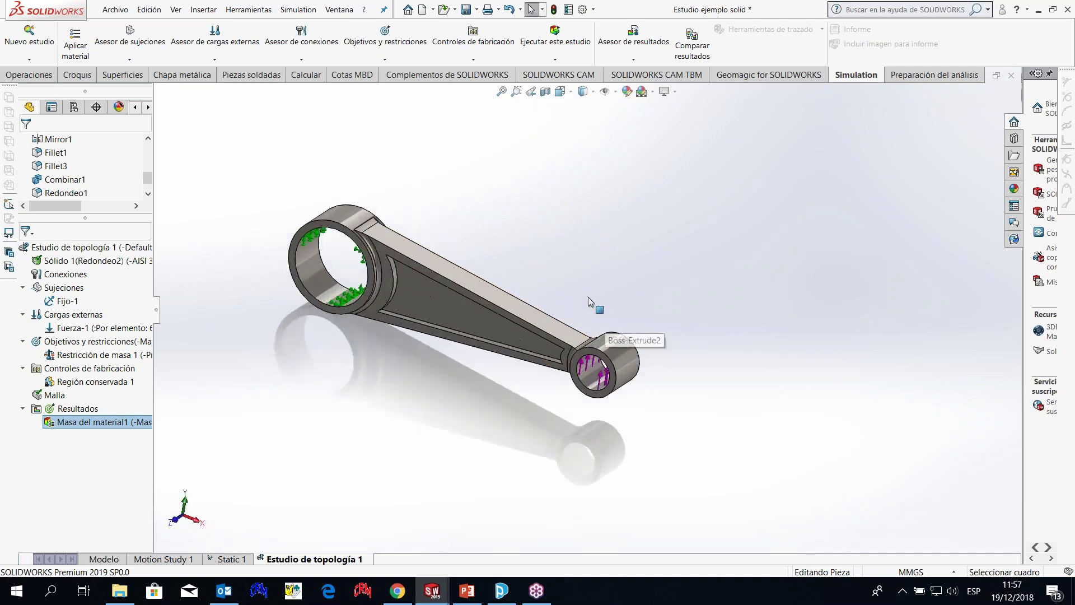
scroll(588, 297, "down", 2)
right_click(109, 428)
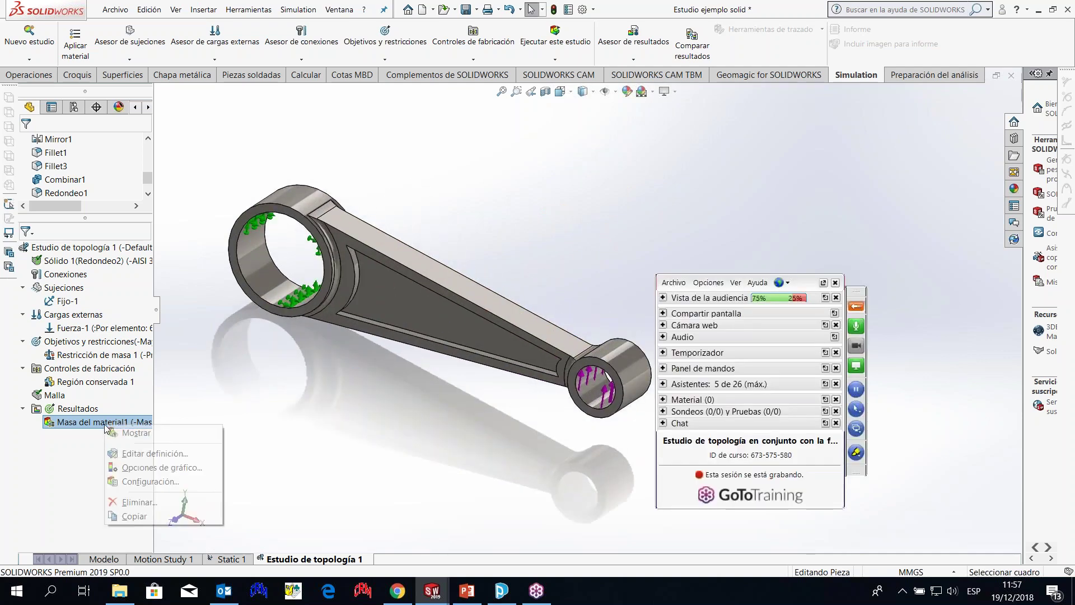
key("Escape")
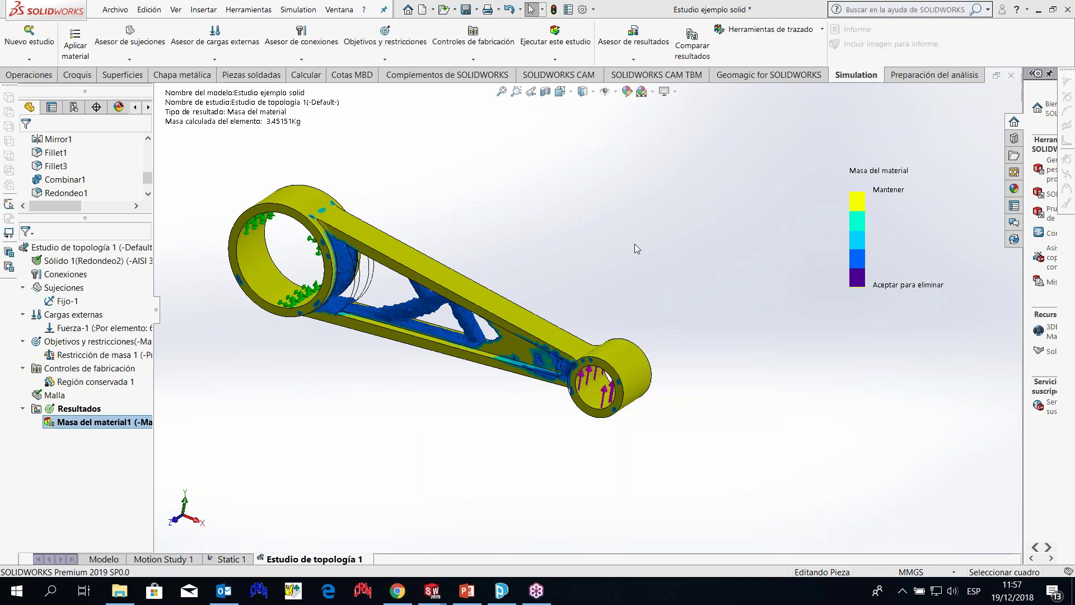
- Examine the material mass distribution over the rod's arm and both rings from several angles
scroll(552, 269, "up", 5)
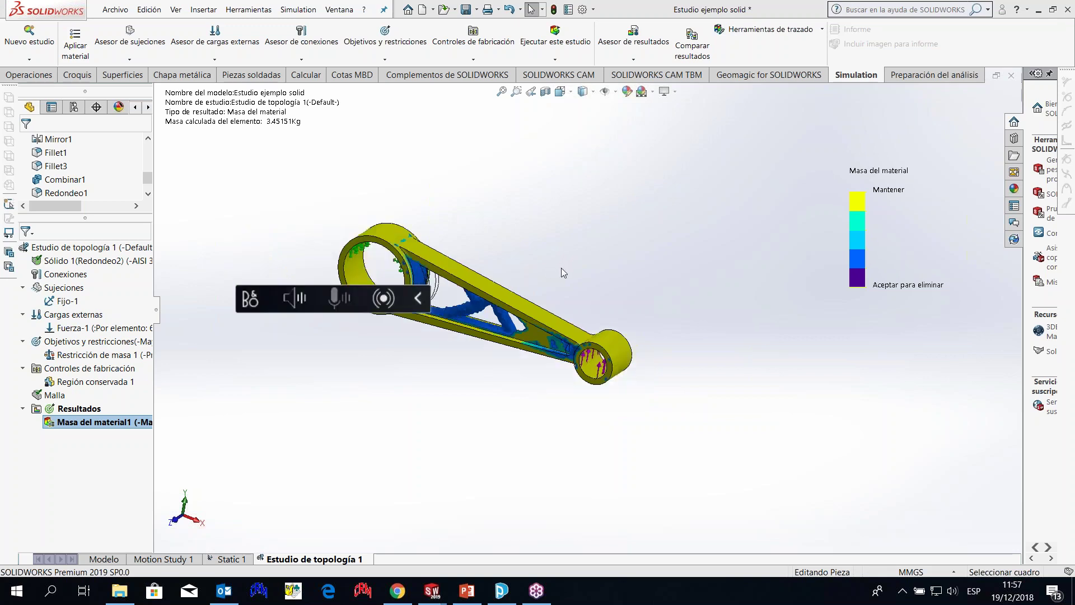
scroll(551, 324, "up", 3)
middle_click_drag(553, 319, 494, 307)
scroll(555, 284, "down", 5)
scroll(555, 285, "down", 1)
scroll(560, 302, "down", 1)
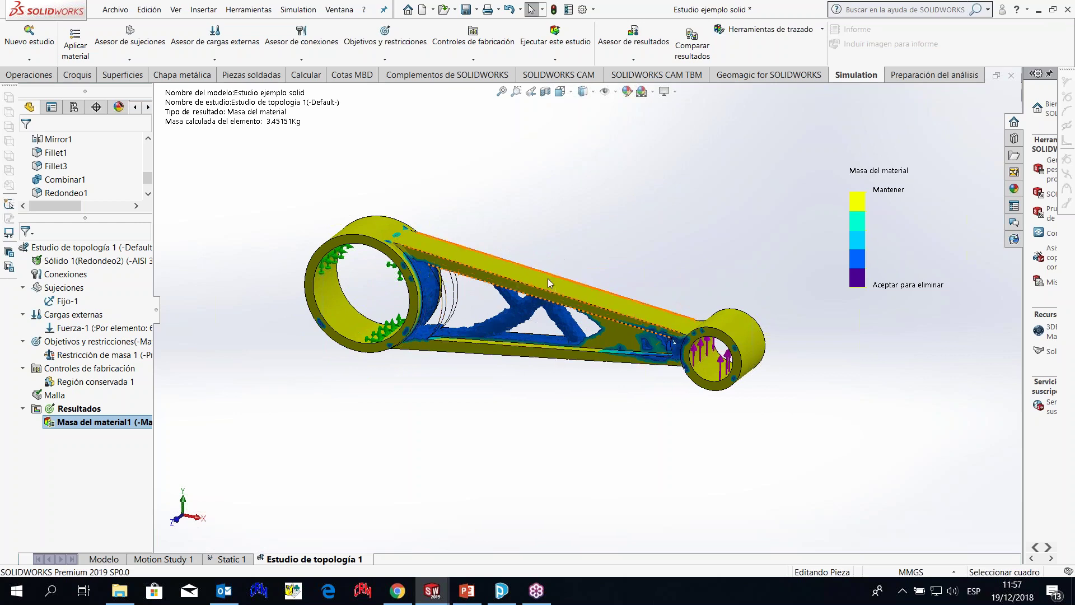
scroll(581, 292, "up", 1)
middle_click_drag(581, 293, 617, 320)
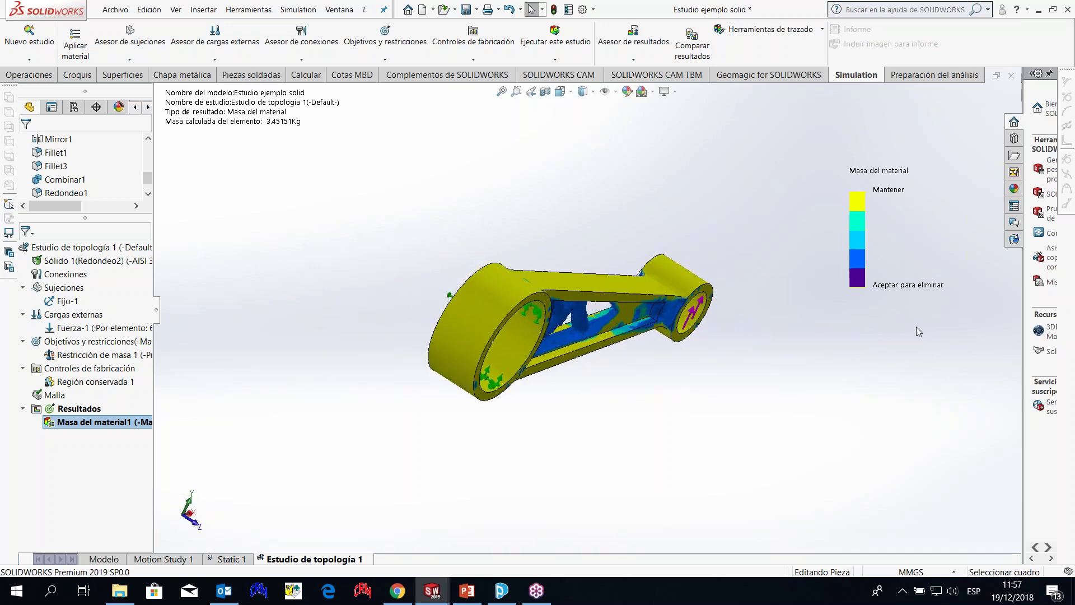
scroll(662, 347, "up", 1)
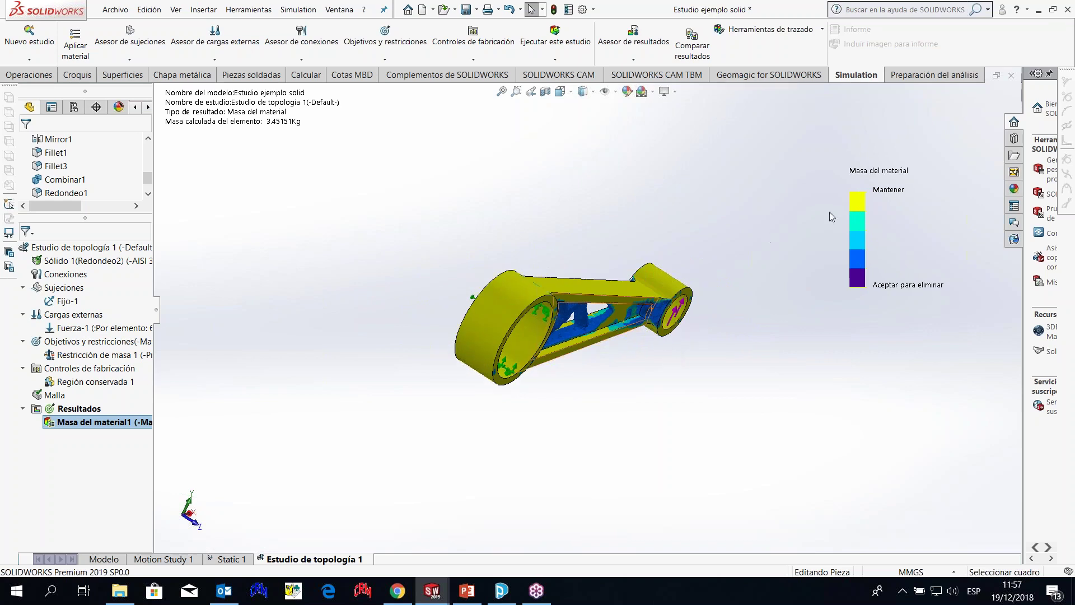
scroll(857, 203, "down", 2)
scroll(444, 334, "up", 1)
middle_click_drag(445, 334, 524, 339)
scroll(540, 316, "down", 2)
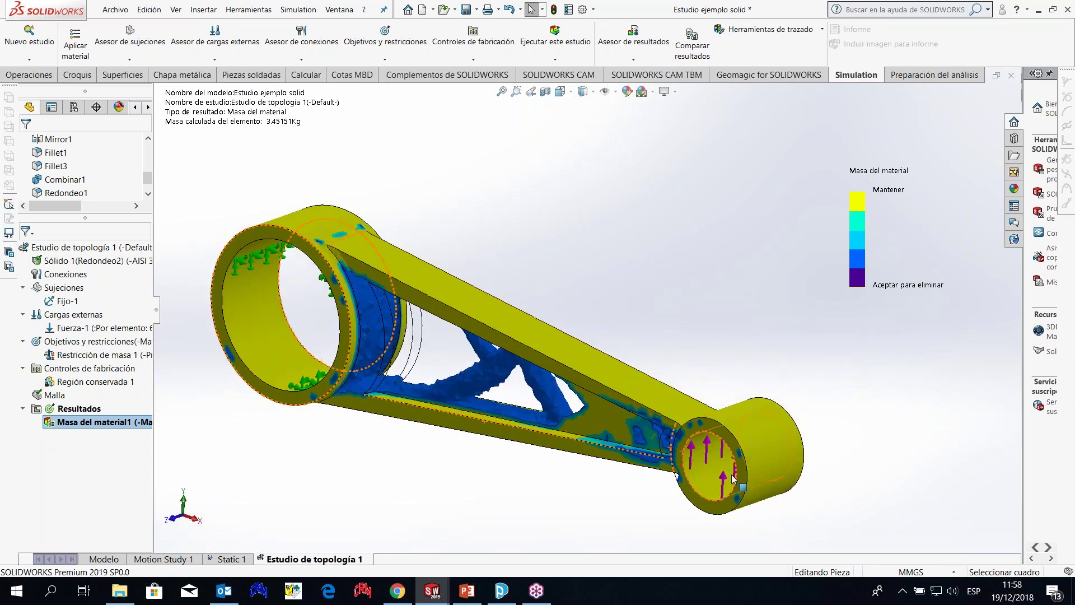
- View the mass plot from the front and compare the retained struts between the two rings from both sides
key("ctrl+1")
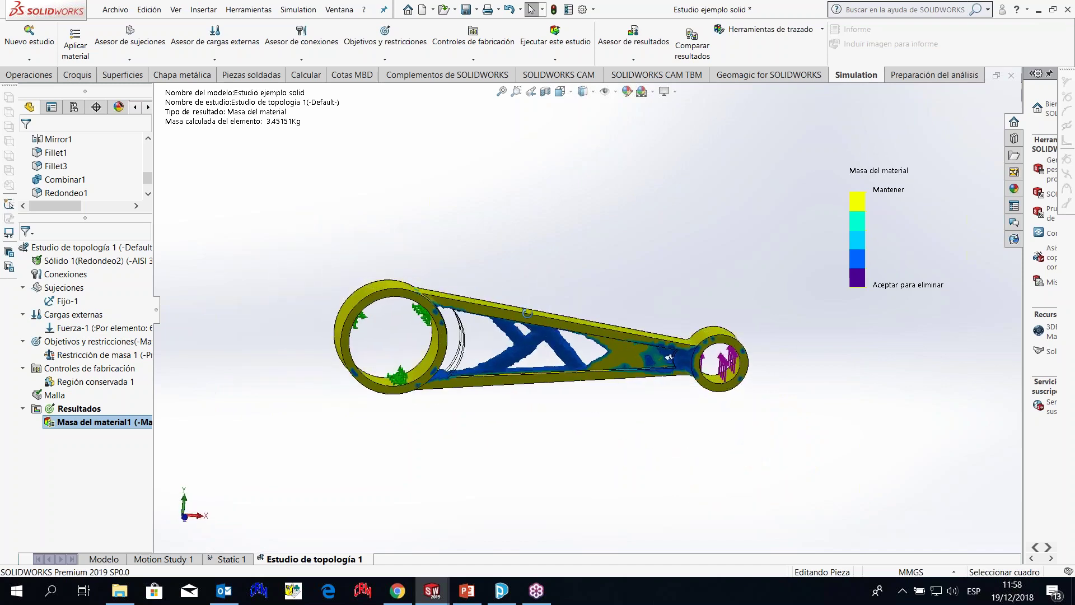
left_click_drag(528, 313, 528, 331)
scroll(529, 337, "down", 3)
middle_click_drag(530, 344, 467, 336)
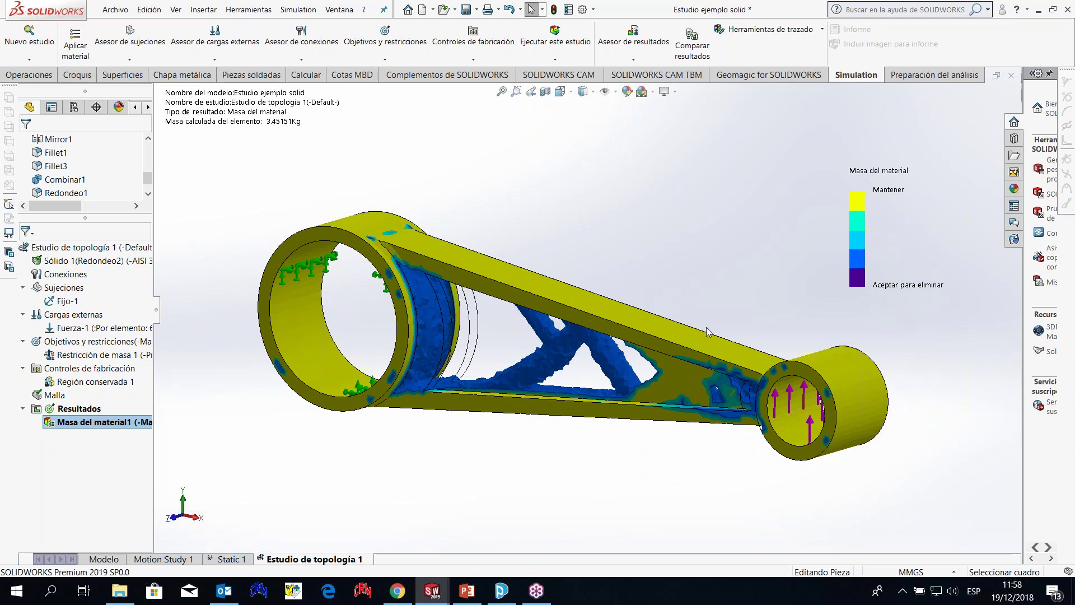
scroll(591, 324, "up", 2)
middle_click_drag(551, 350, 562, 384)
scroll(575, 323, "down", 2)
middle_click_drag(574, 382, 686, 283)
middle_click_drag(474, 237, 660, 311)
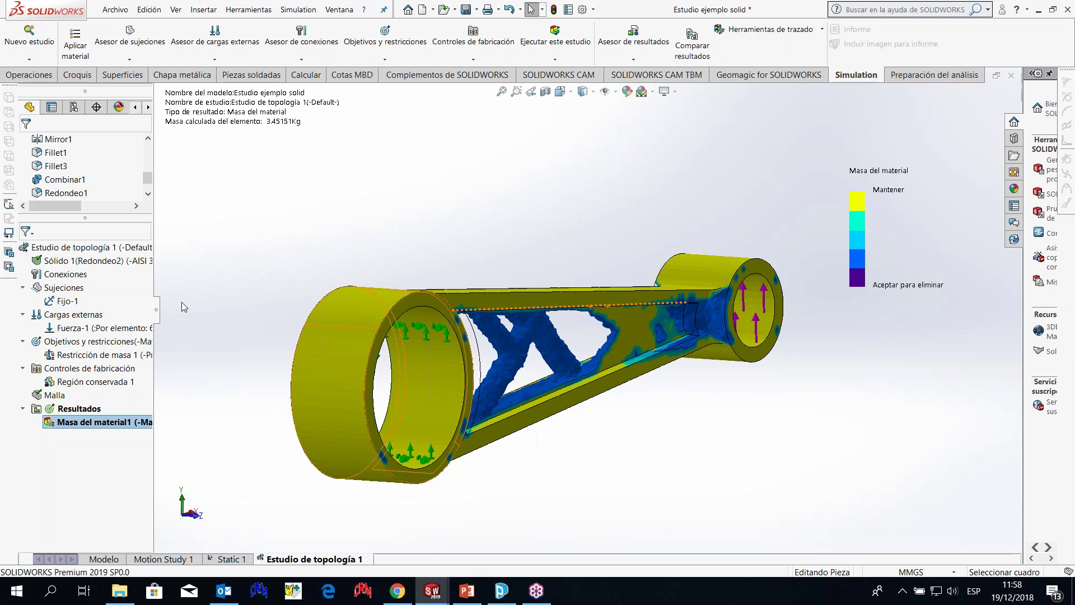
- Open the smoothed mesh export settings for the Masa del material1 plot
right_click(88, 421)
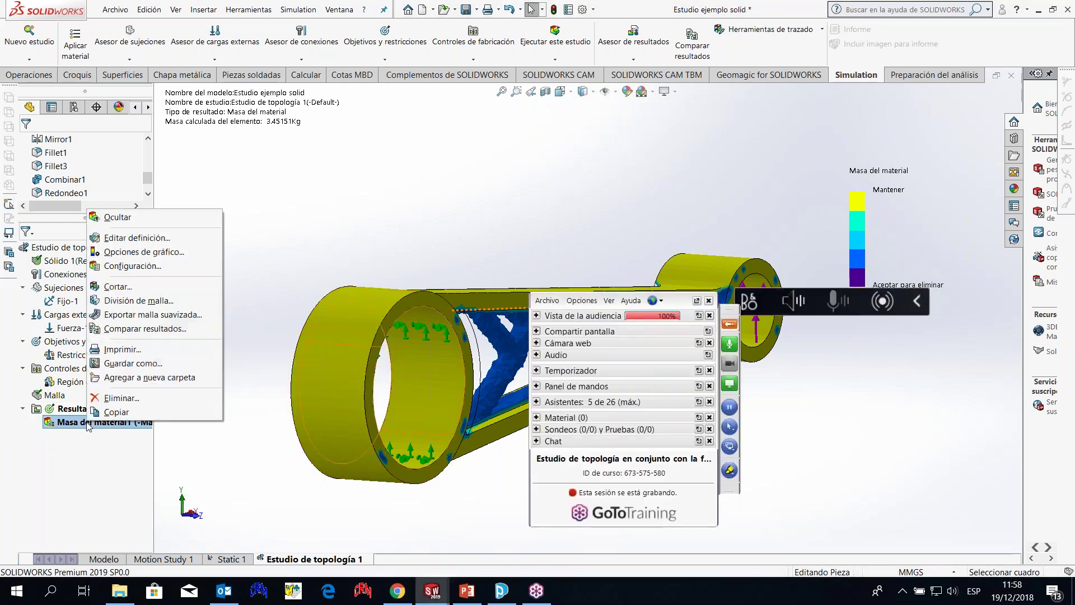
left_click(386, 244)
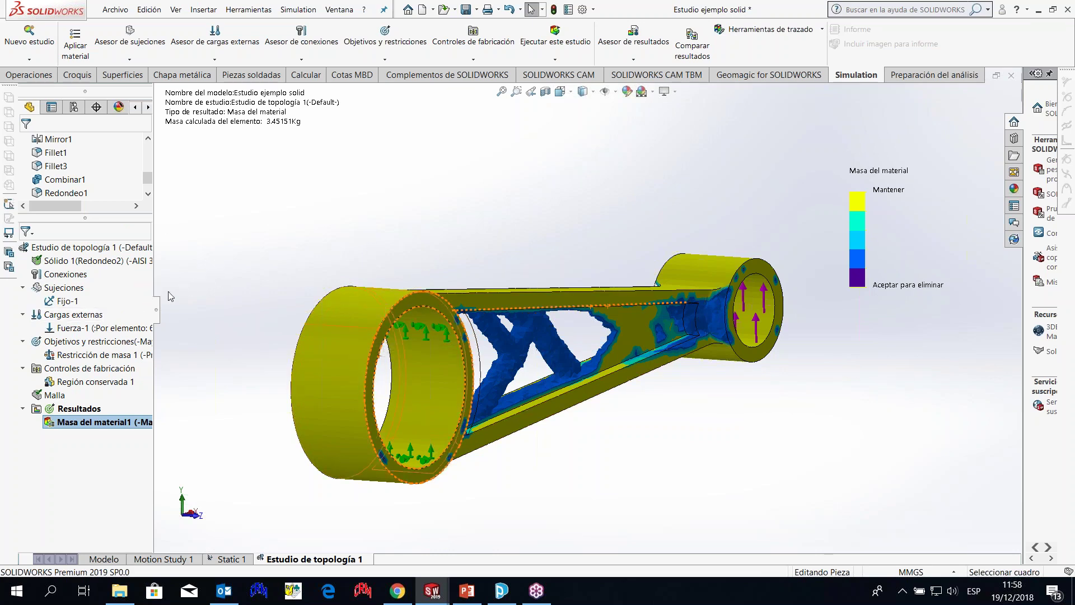
mouse_move(155, 308)
left_mouse_down()
mouse_move(168, 308)
mouse_move(157, 308)
left_mouse_up()
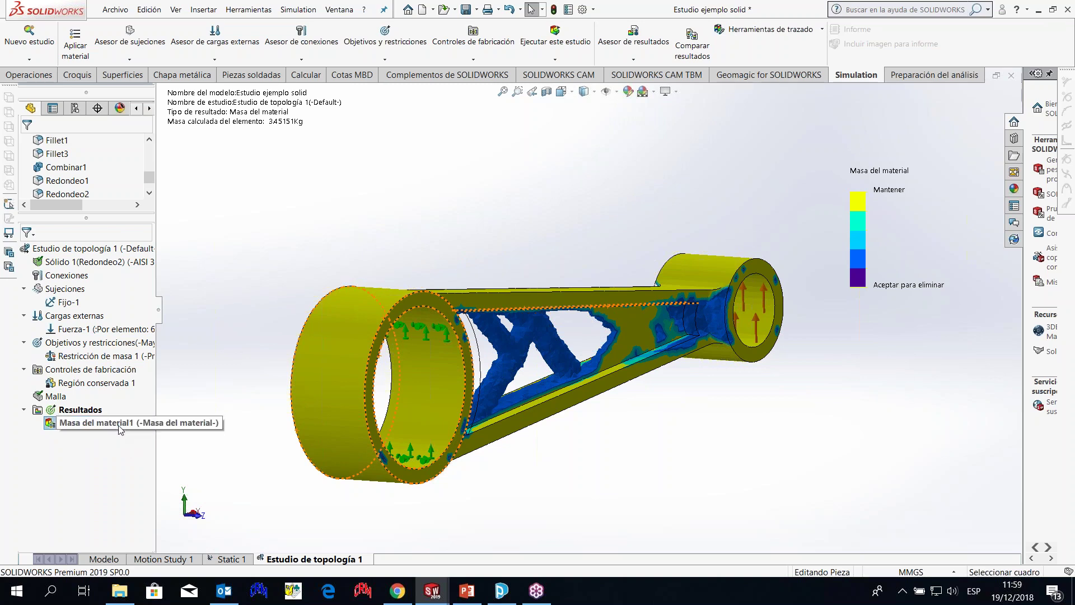
right_click(119, 426)
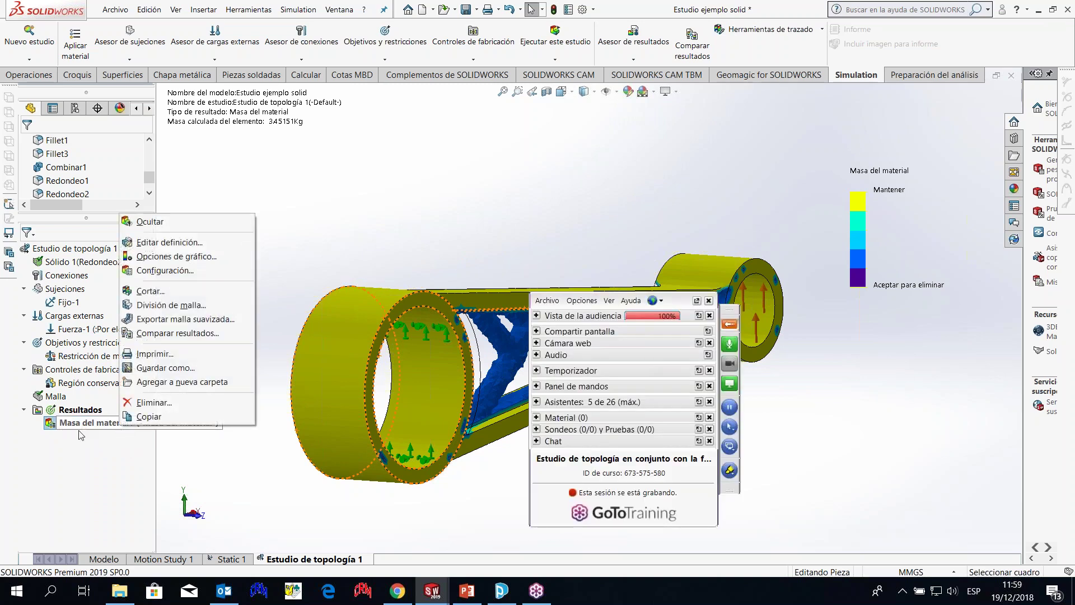
right_click(109, 425)
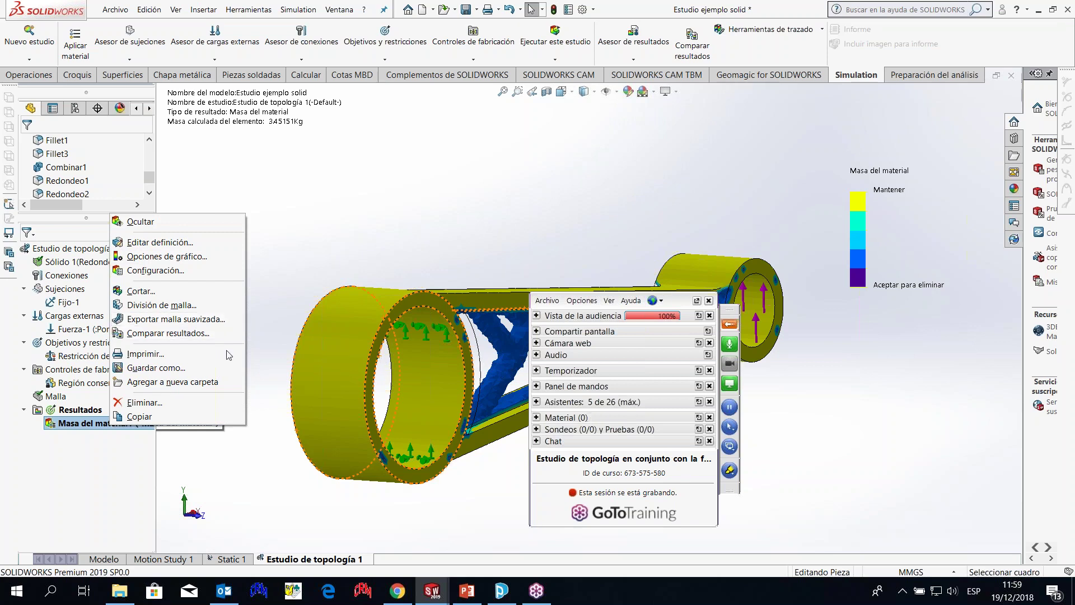
left_click(193, 320)
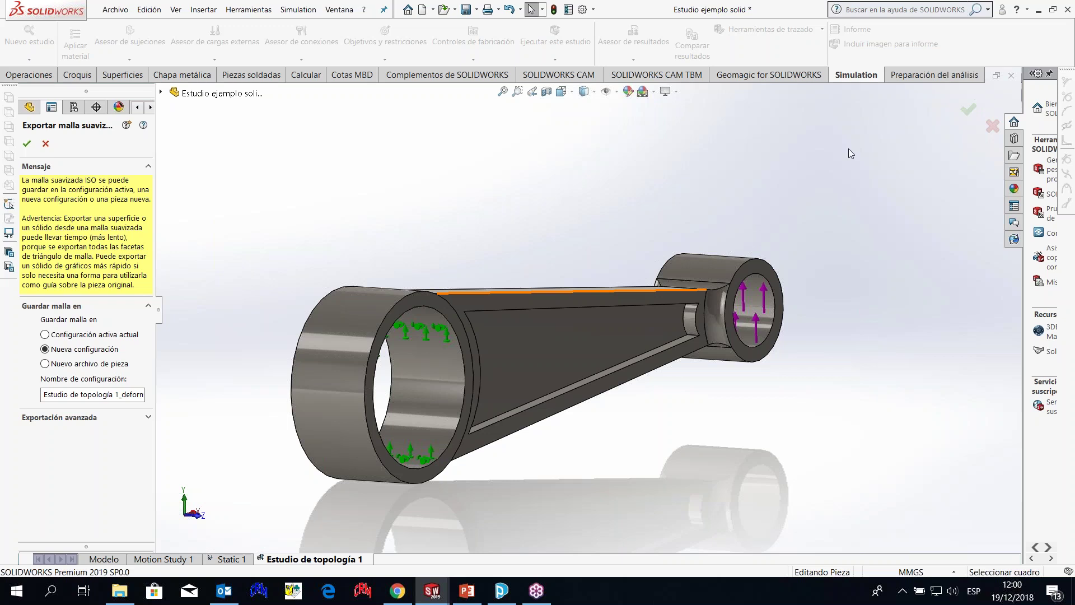
- Try the export settings Nuevo archivo de pieza and advanced type Sólido, and close them without exporting
left_click(46, 364)
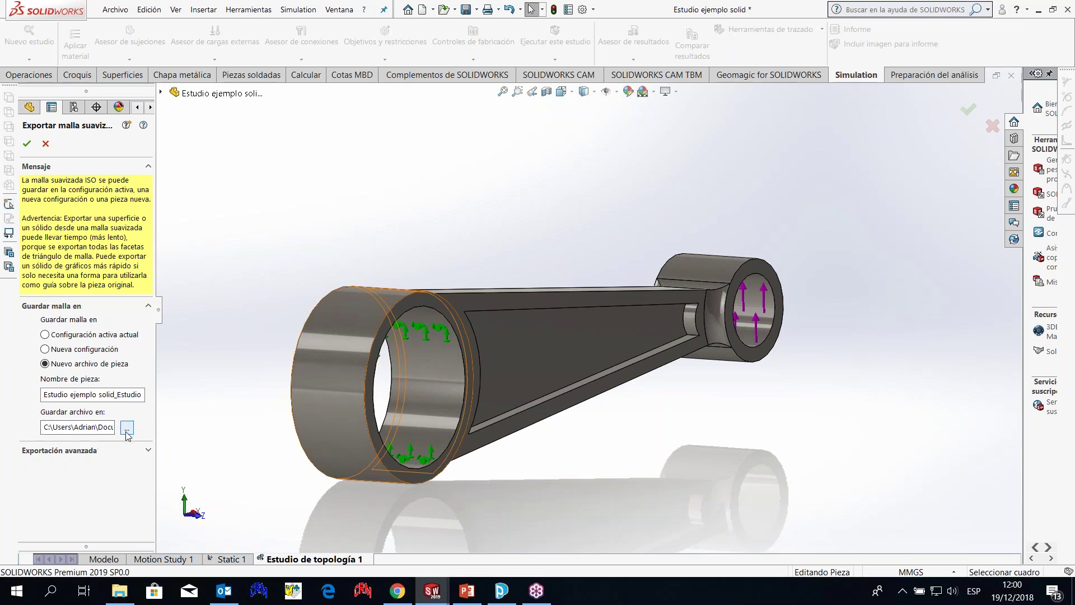
left_click(148, 452)
left_click_drag(150, 435, 150, 498)
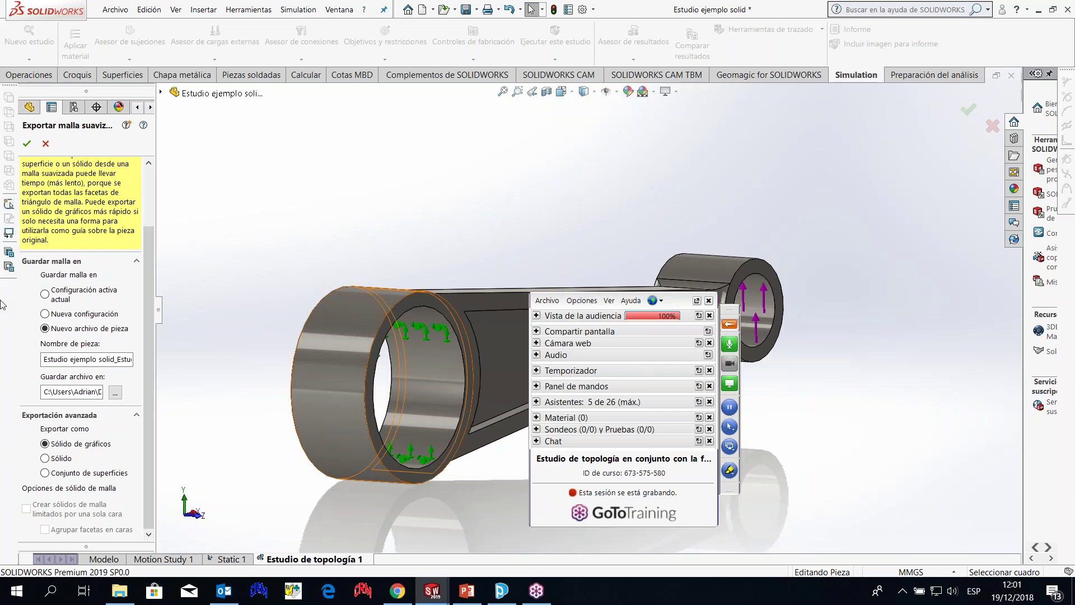
left_click(46, 459)
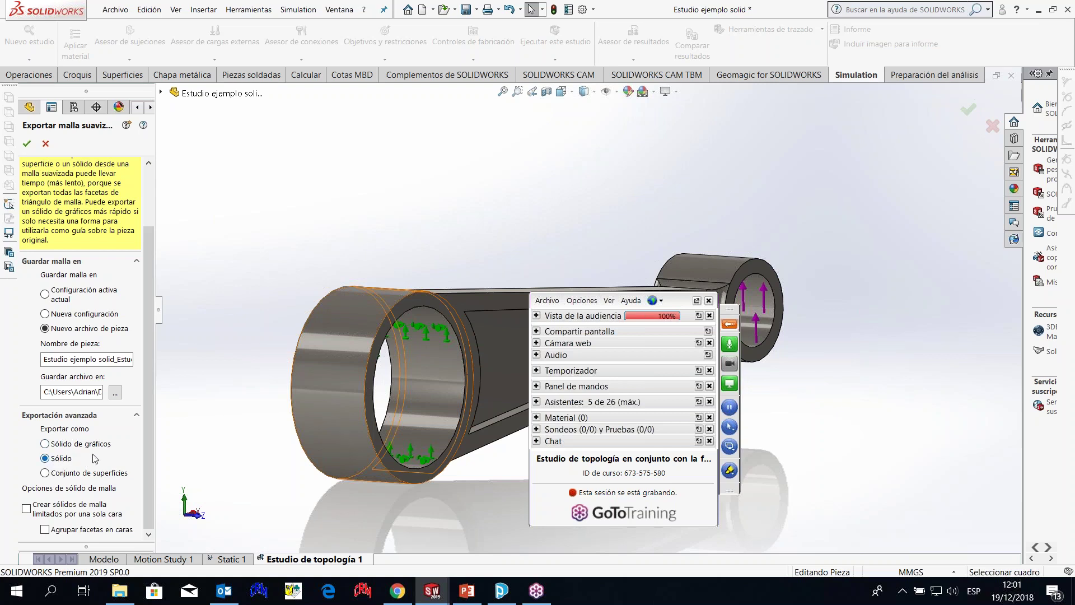
left_click(46, 144)
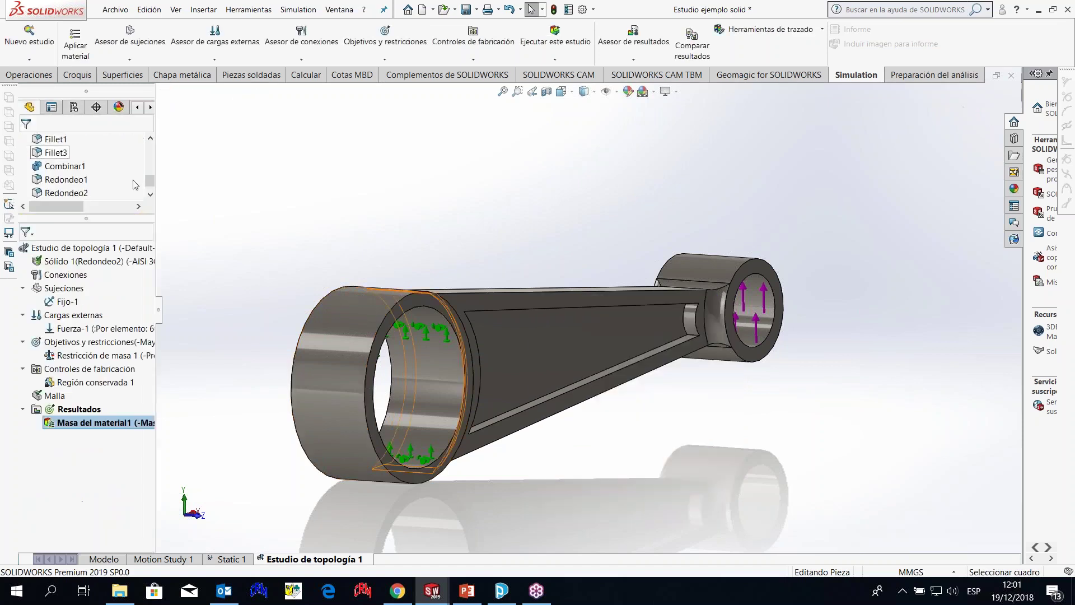
- Inspect the mass plot once more and switch to the Topologia resultado part
middle_click_drag(637, 230, 436, 301)
scroll(554, 260, "down", 2)
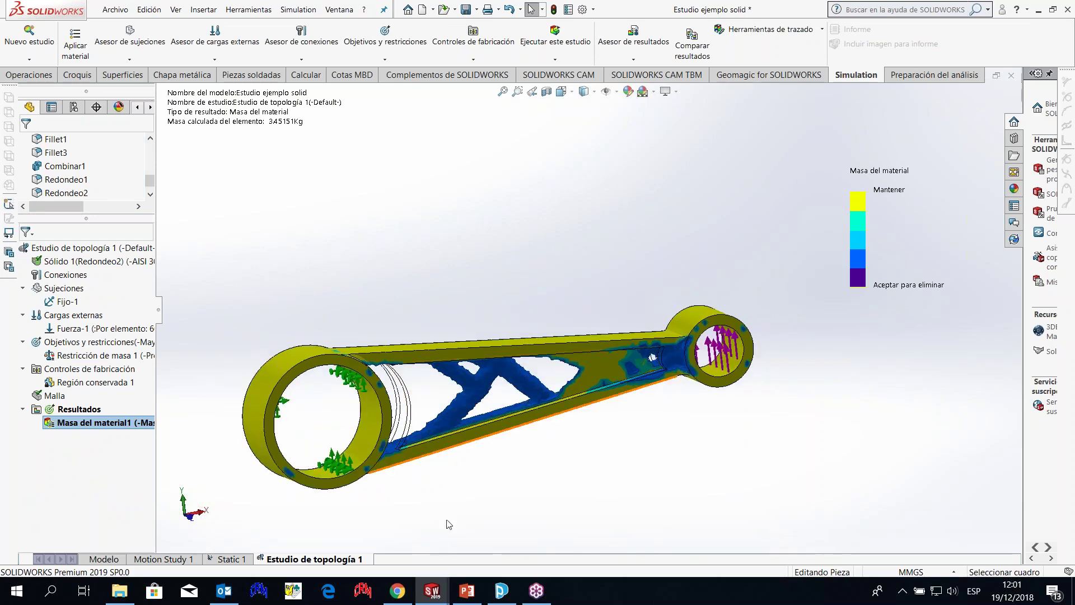
mouse_move(443, 588)
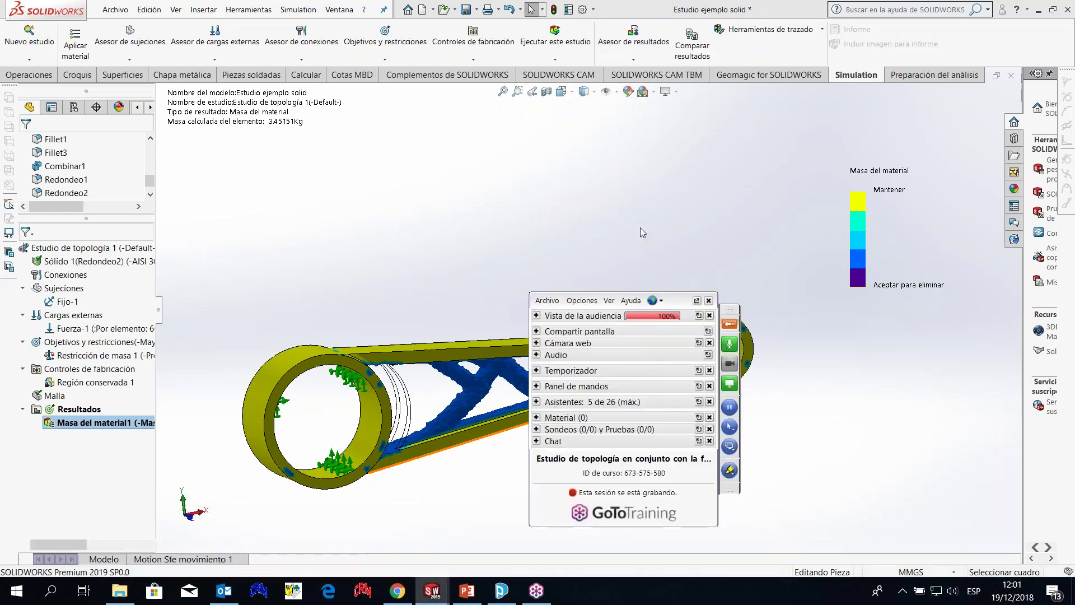
left_click(1039, 10)
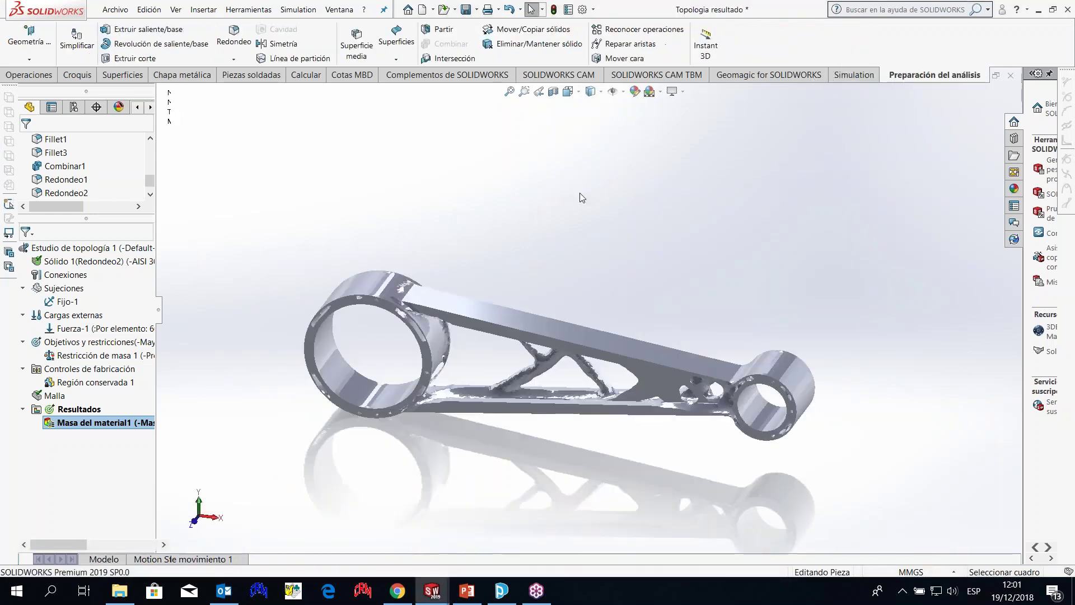
- Examine the exported rod's rough struts, rings and arm surfaces from several sides
scroll(475, 262, "up", 5)
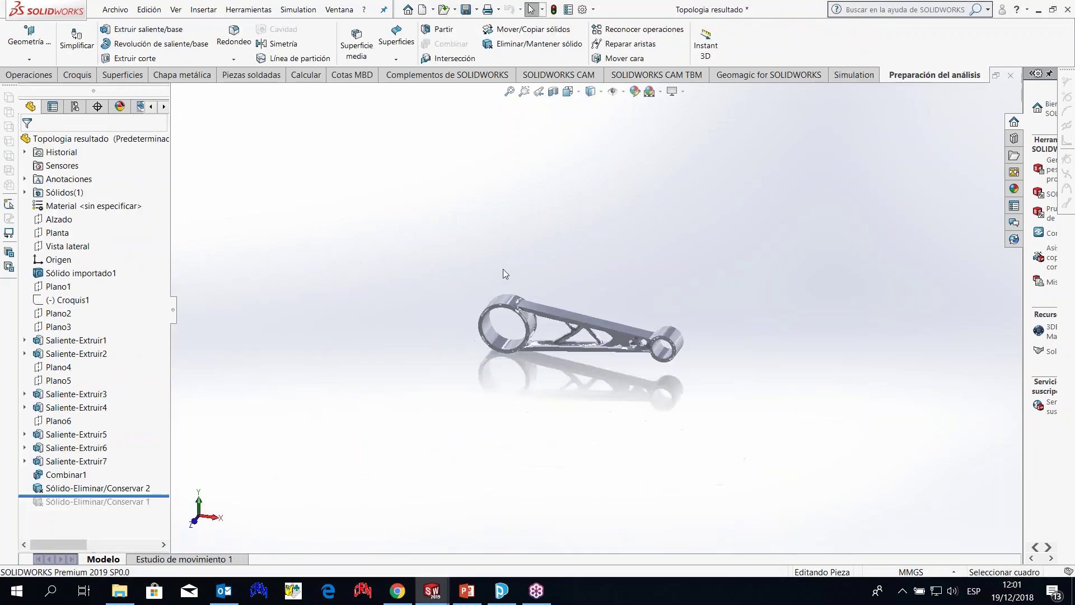
scroll(513, 248, "down", 2)
middle_click_drag(546, 265, 239, 170, "ctrl")
scroll(325, 279, "down", 6)
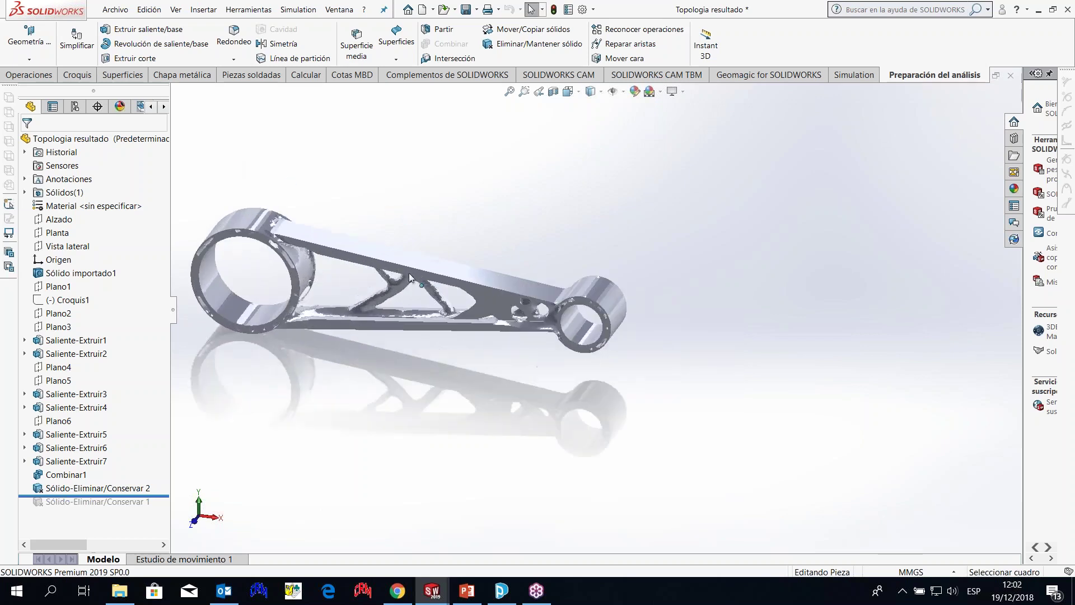
scroll(429, 267, "up", 5)
middle_click_drag(476, 207, 746, 278)
scroll(746, 278, "down", 2)
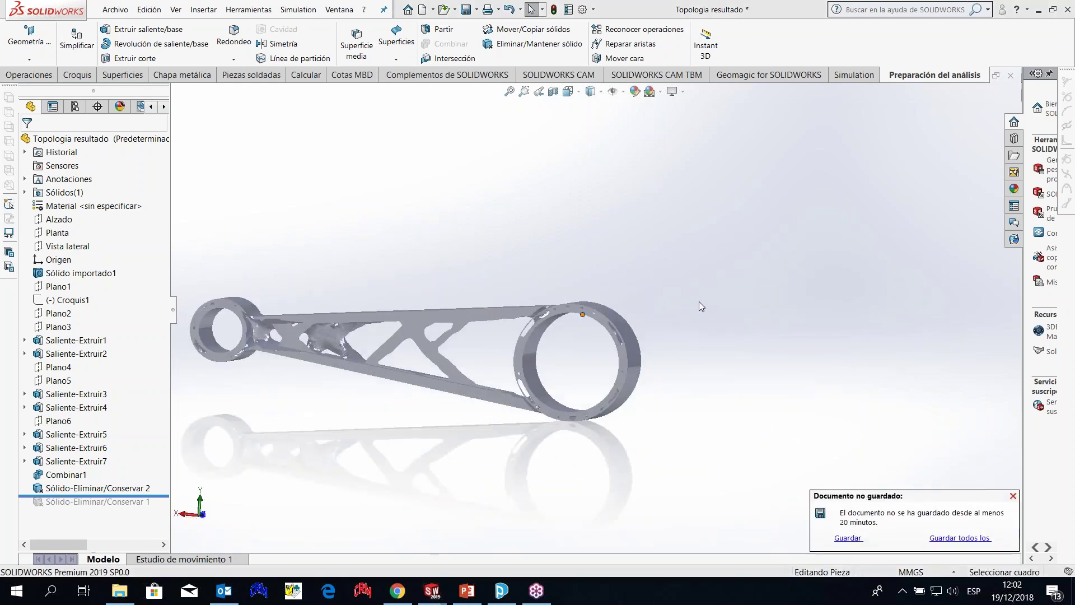
middle_click_drag(578, 317, 575, 339)
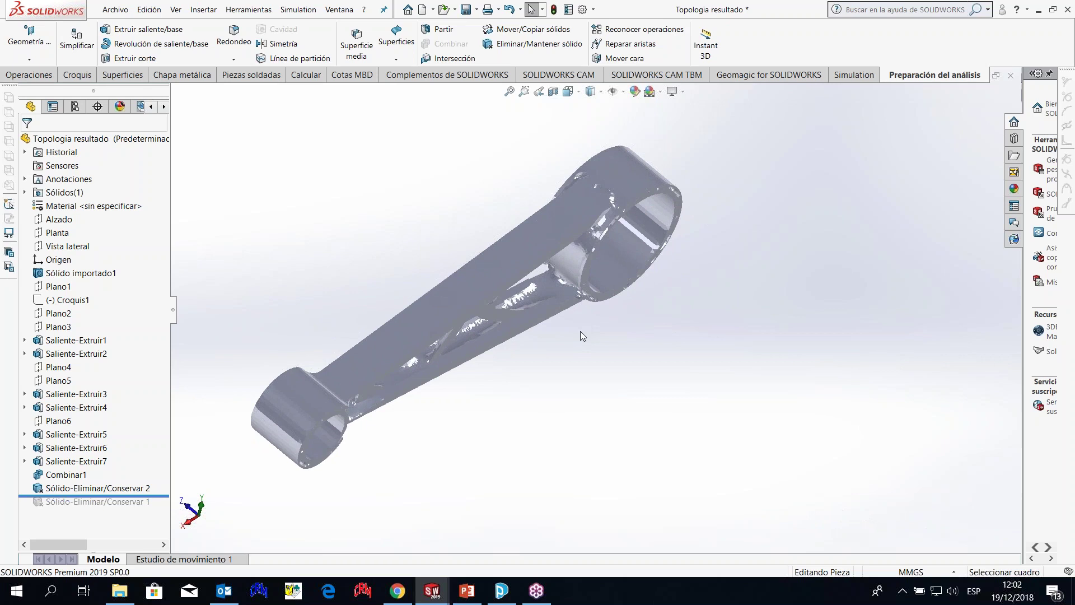
middle_click_drag(573, 283, 572, 149)
- Display the exported rod shaded with edges to inspect its mesh facets, and restore shading without edges
left_click(599, 93)
left_click(594, 105)
middle_click_drag(621, 271, 594, 191)
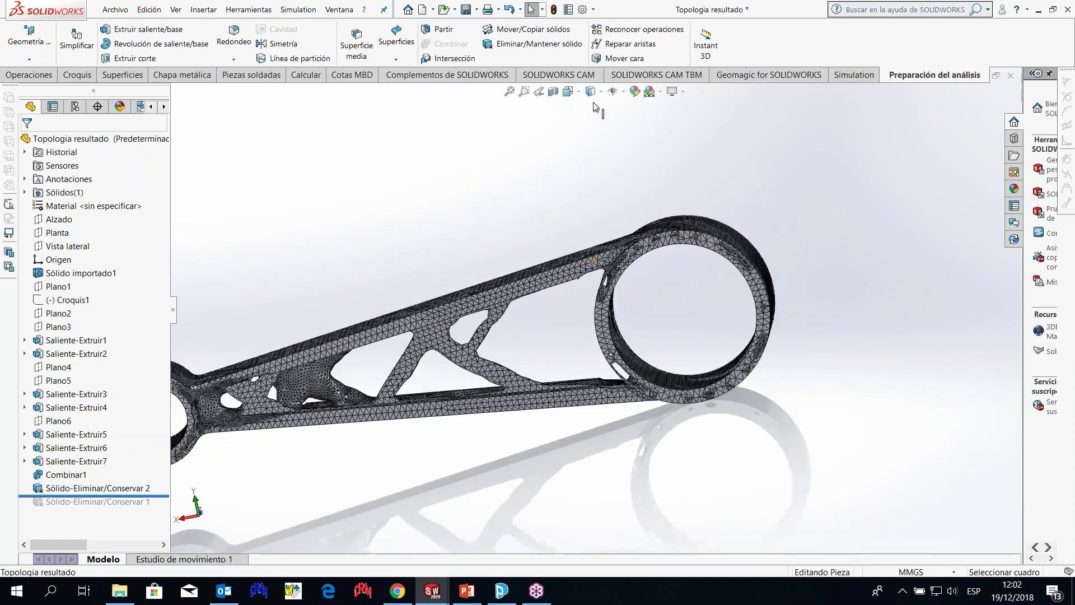
scroll(594, 103, "up", 1)
left_click(596, 93)
left_click(591, 122)
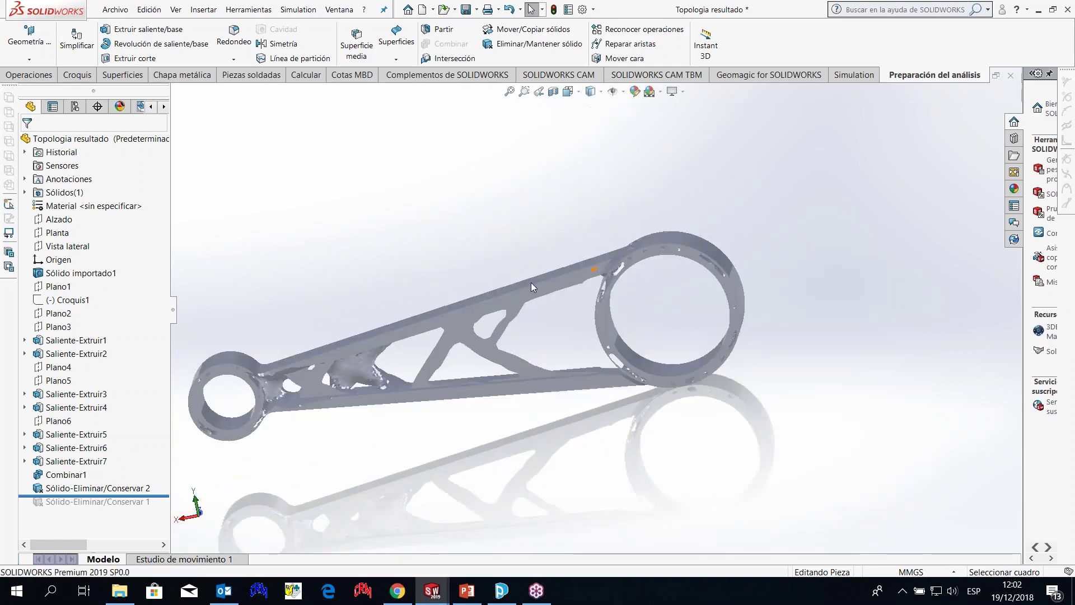
- Switch to the Topologia resultado procesado part and examine its rebuilt struts, flanges and rings from several angles
scroll(533, 288, "down", 2)
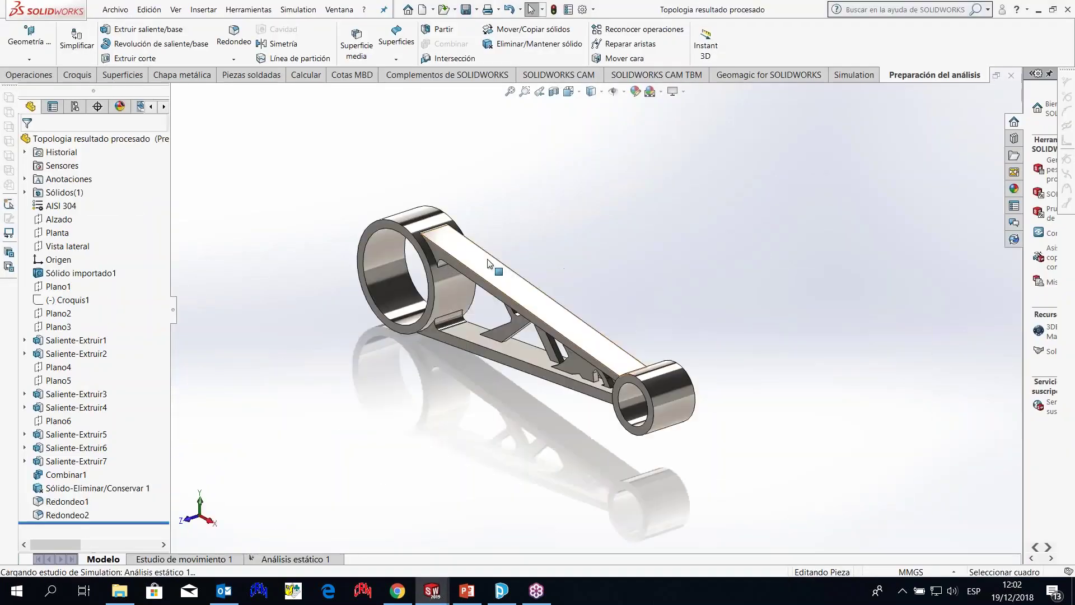
scroll(532, 309, "up", 2)
middle_click_drag(644, 272, 650, 297)
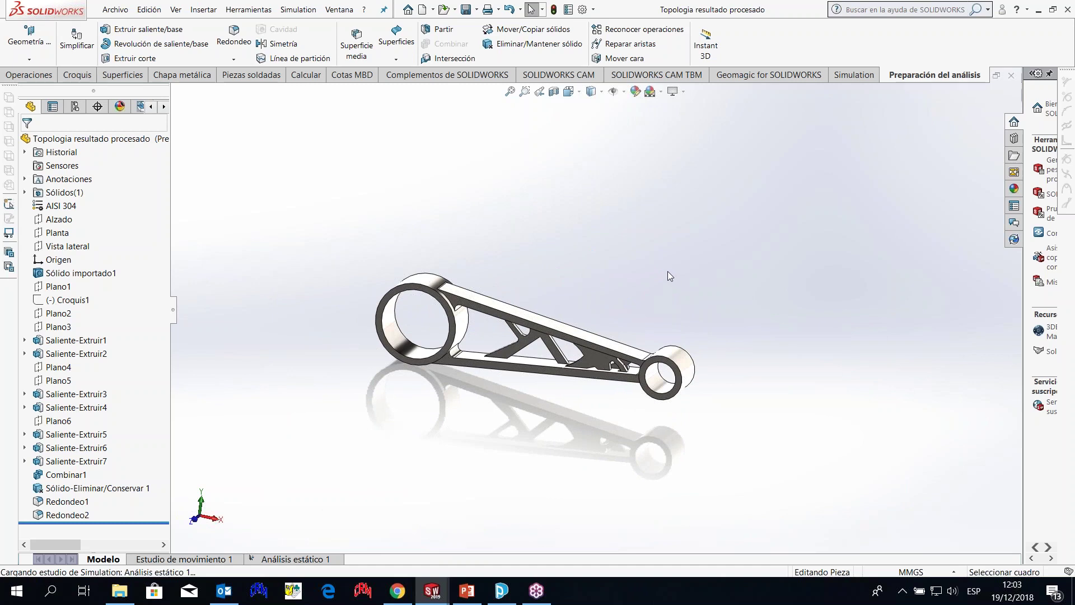
scroll(649, 338, "down", 3)
scroll(637, 332, "up", 2)
scroll(512, 247, "down", 1)
middle_click_drag(510, 243, 671, 340)
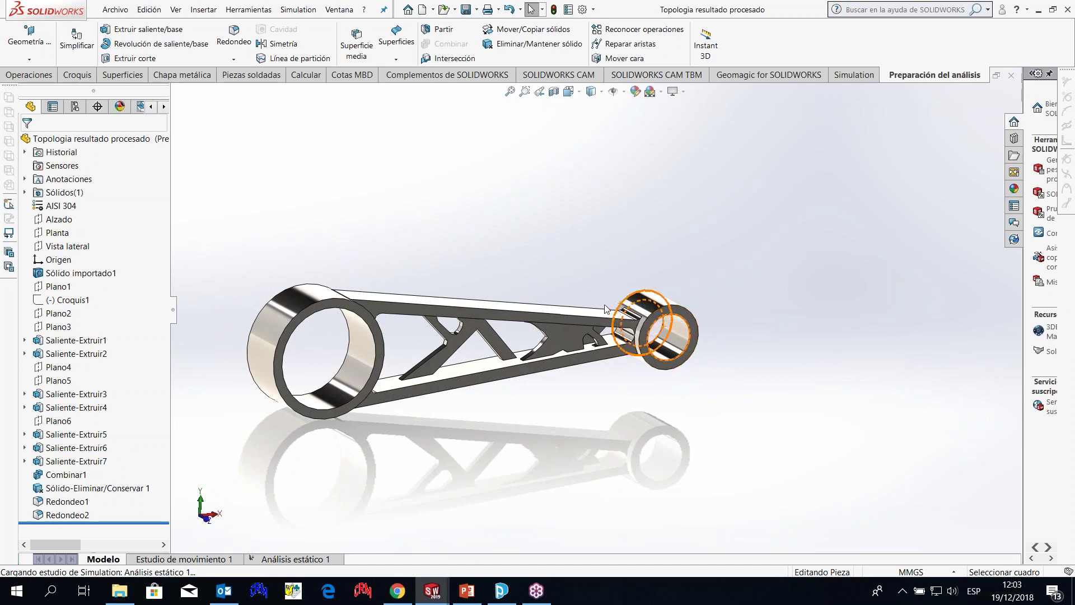
middle_click_drag(527, 247, 544, 303)
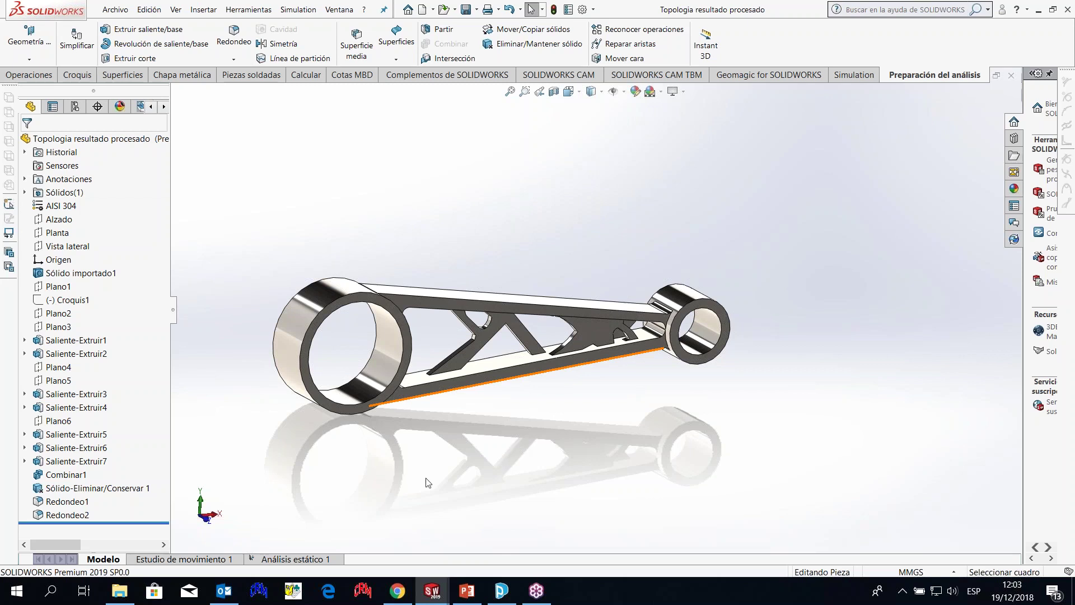
middle_click_drag(533, 428, 607, 321)
scroll(607, 321, "down", 2)
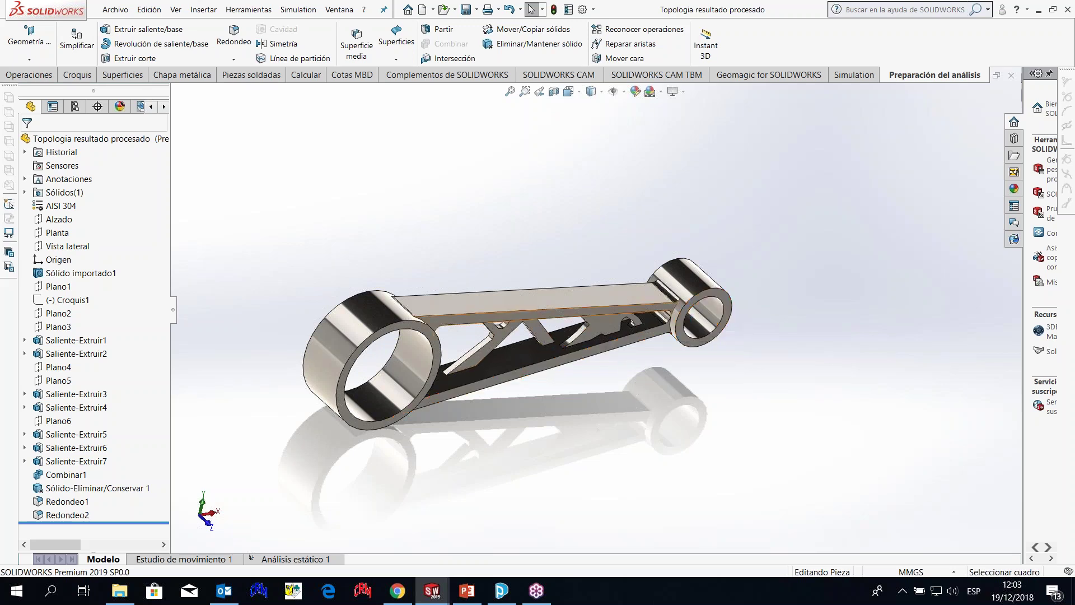
middle_click_drag(637, 288, 599, 329)
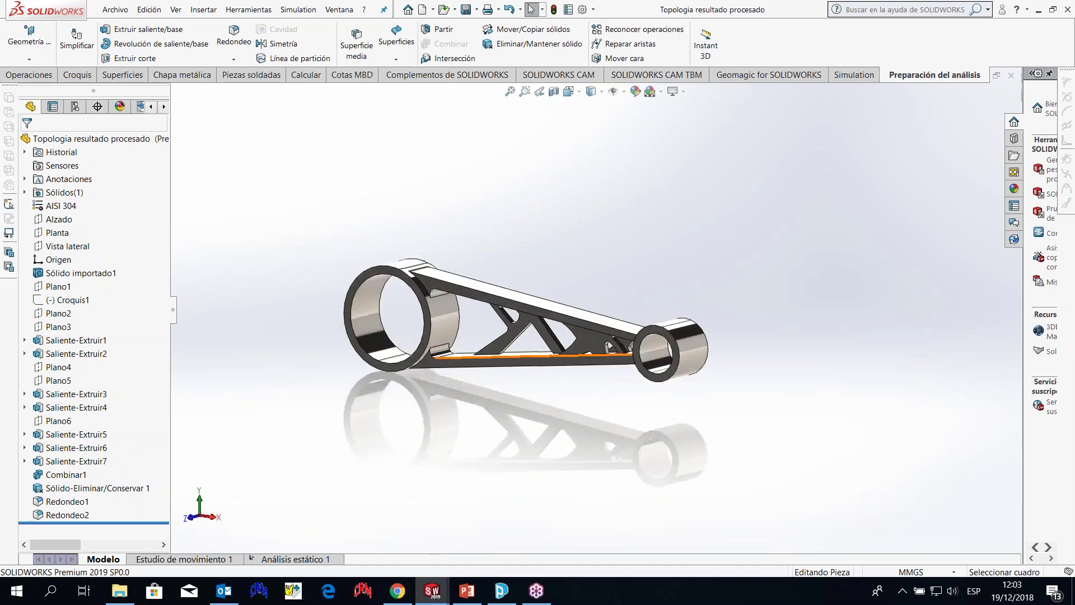
- Switch to the PowerPoint webinar presentation, start the slide show at slide 12 and advance to slide 13
left_click(467, 591)
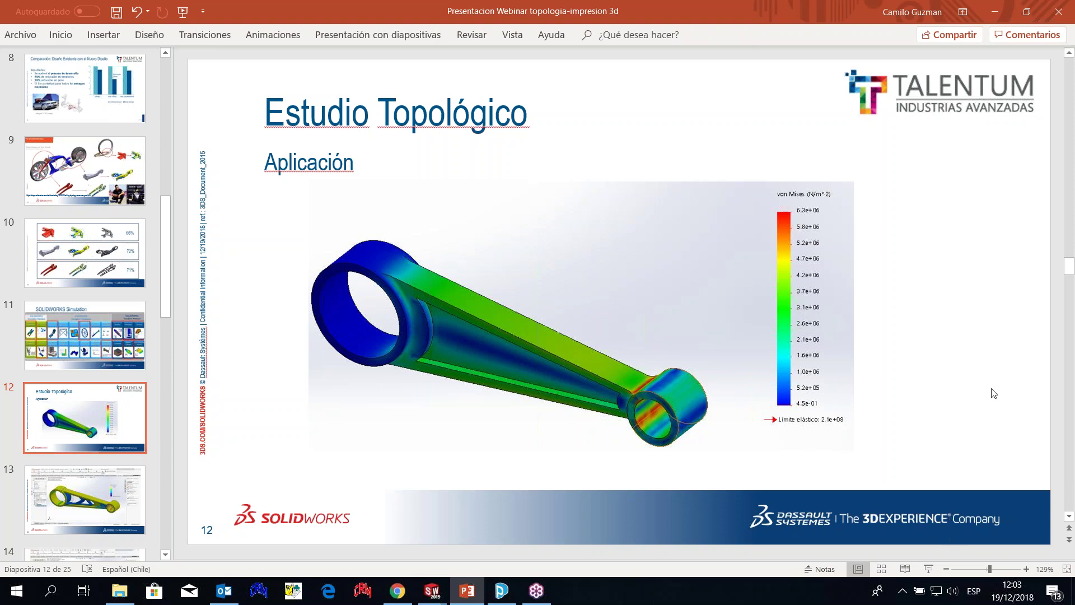
left_click(929, 568)
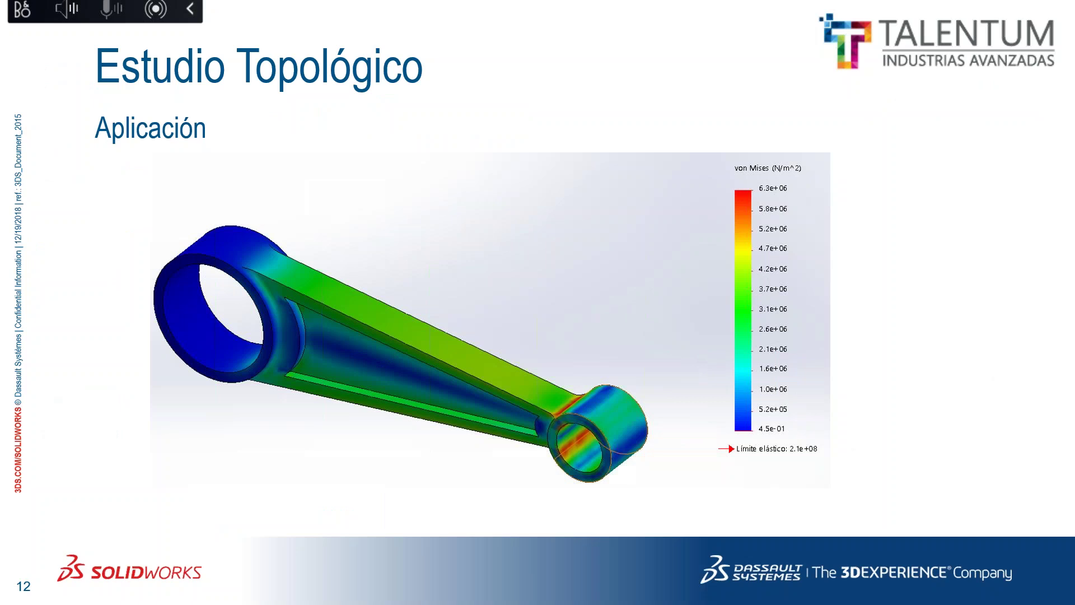
key("Right")
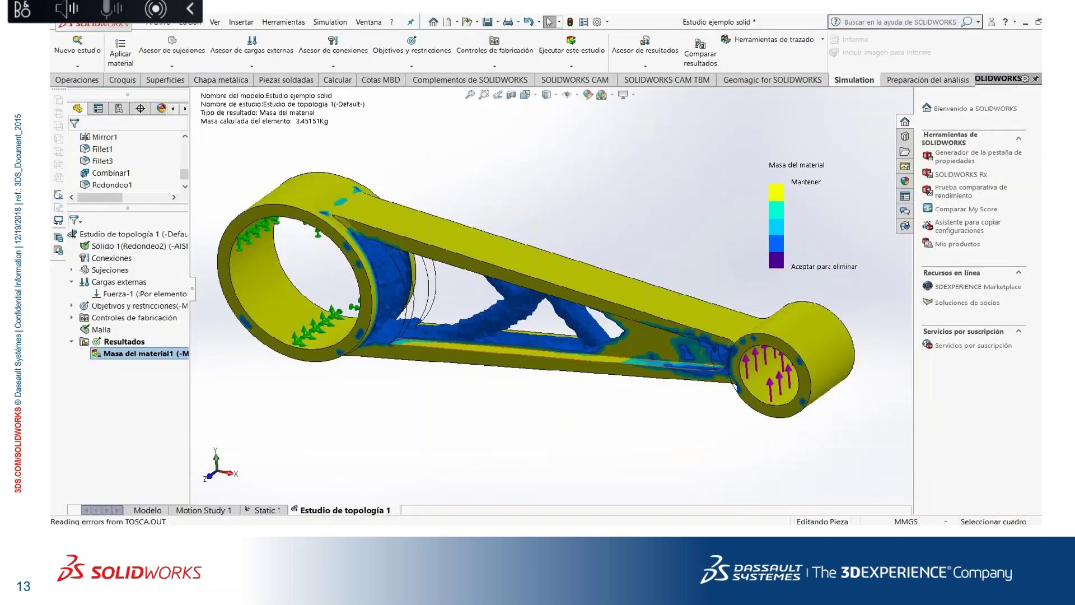